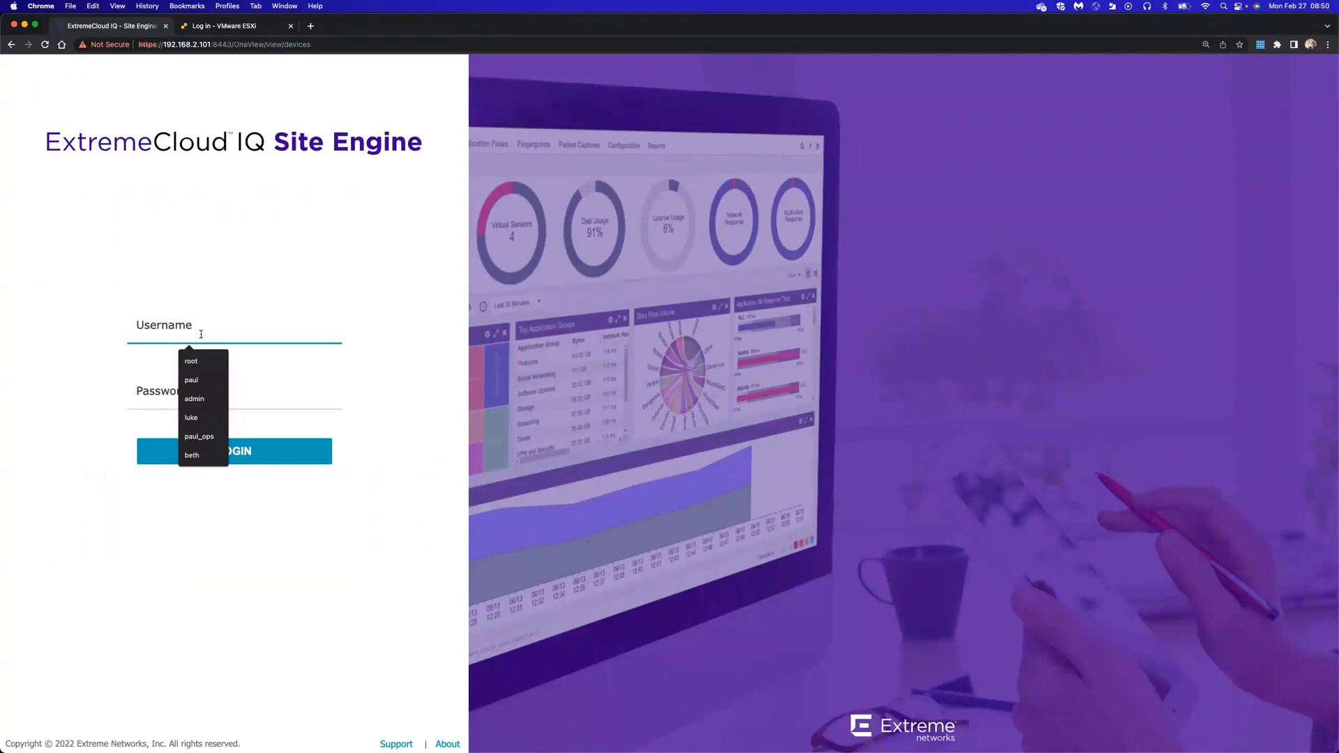
Sign in to Site Engine with the root username and its password
text(root)
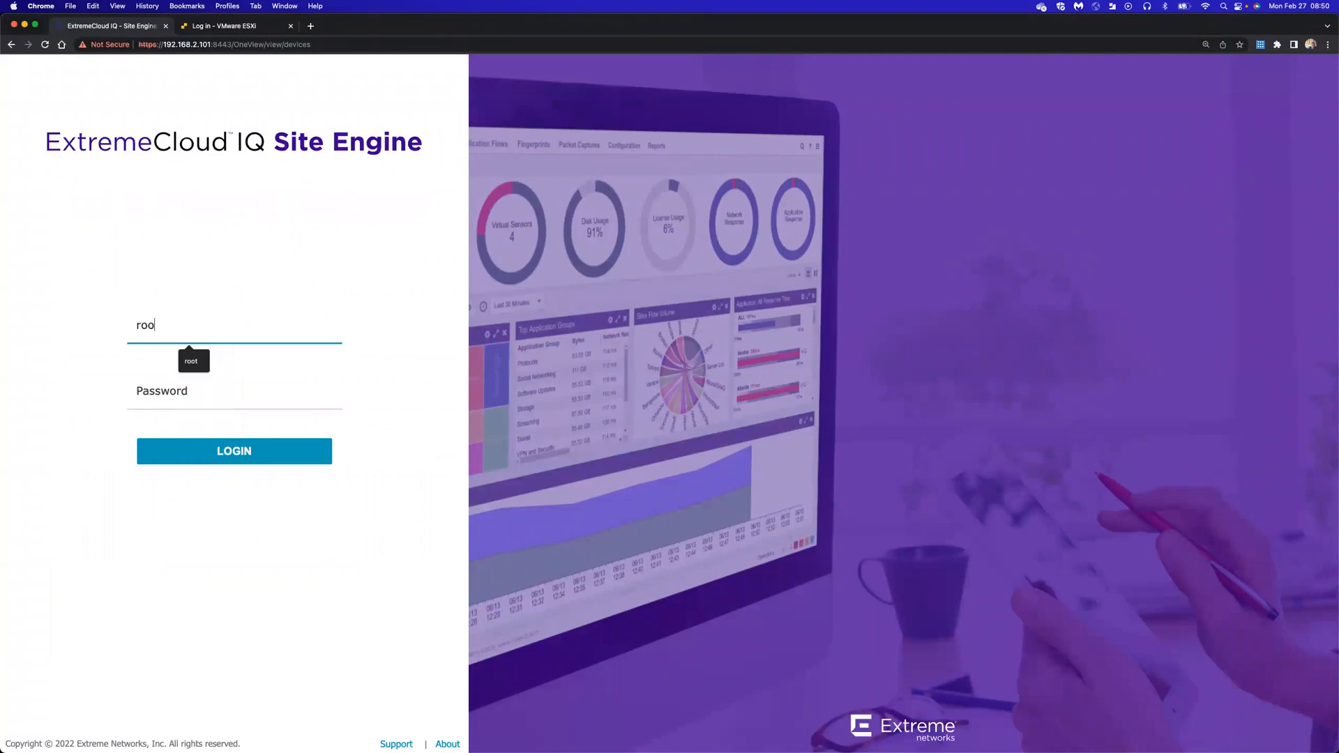
key(Tab)
text(•••••••)
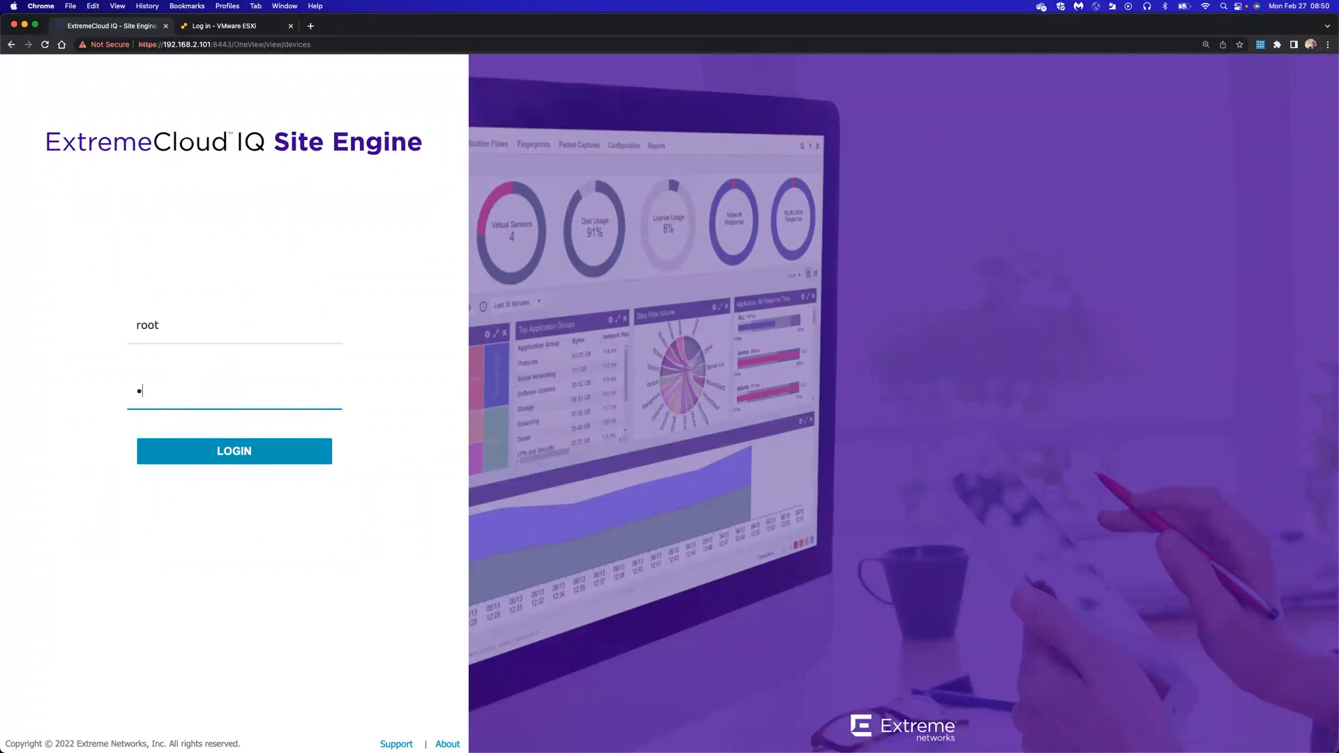
text(••••)
key(Return)
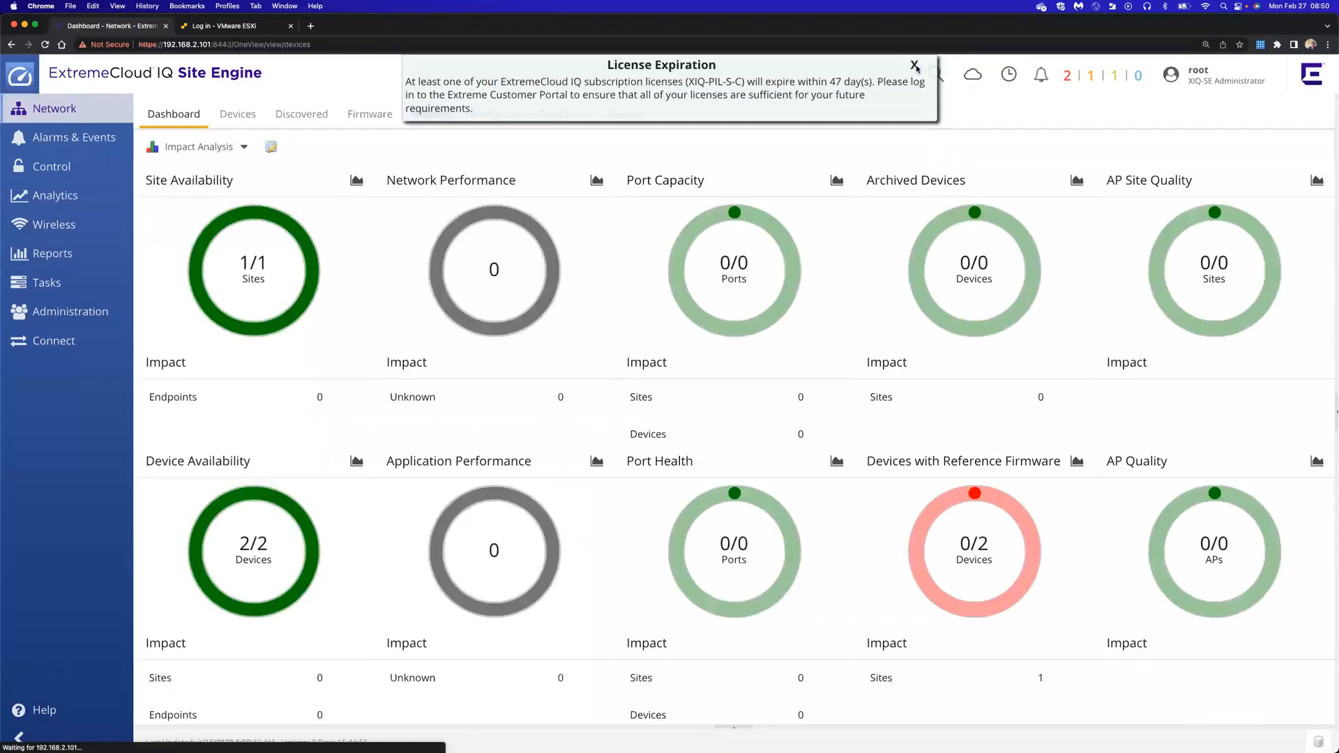
Open Administration > Users and review the Authentication Type options without changing them
click(74, 320)
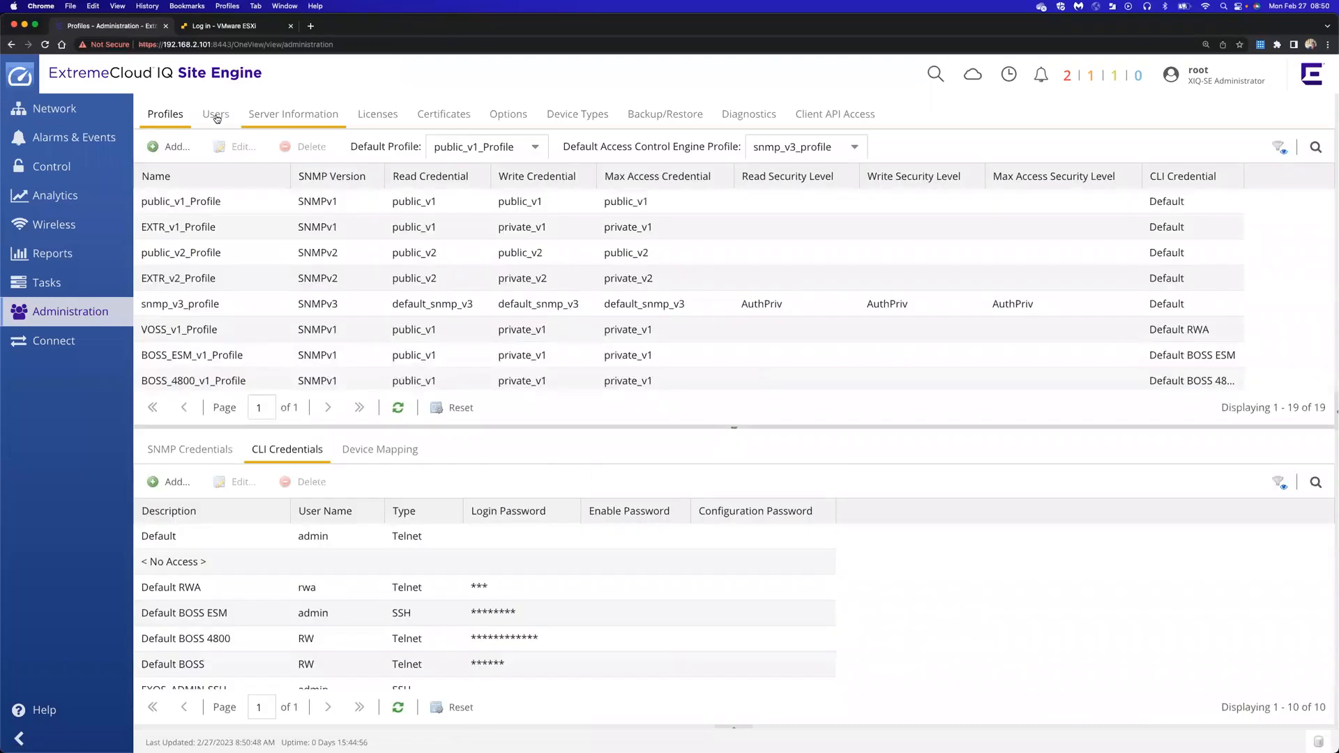
click(216, 116)
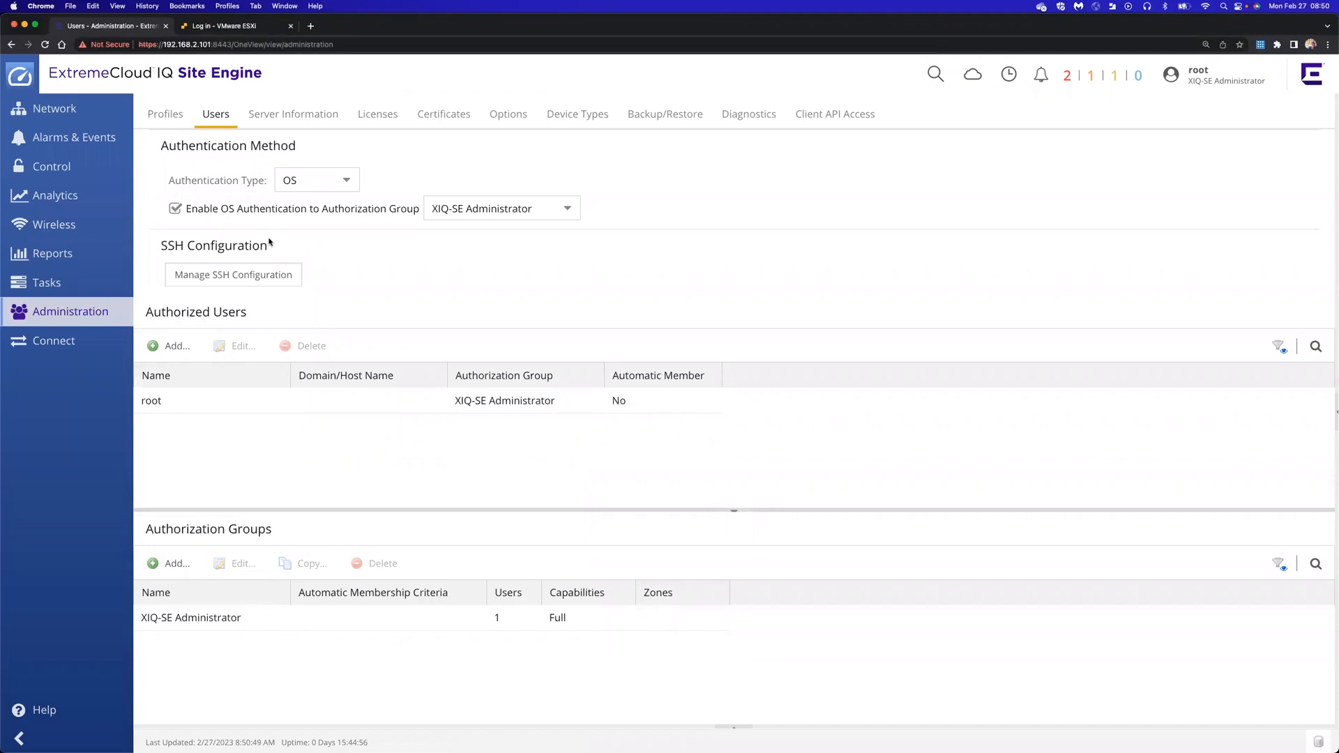
click(350, 182)
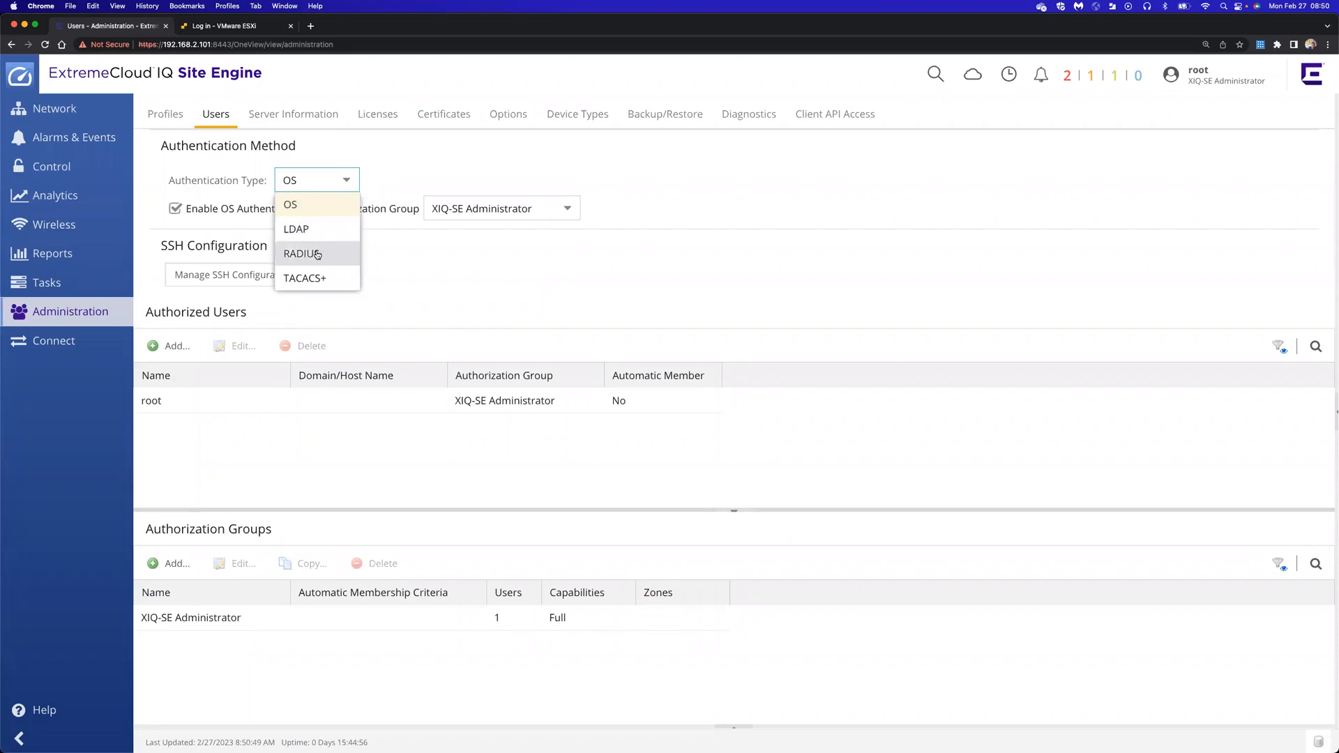
click(419, 174)
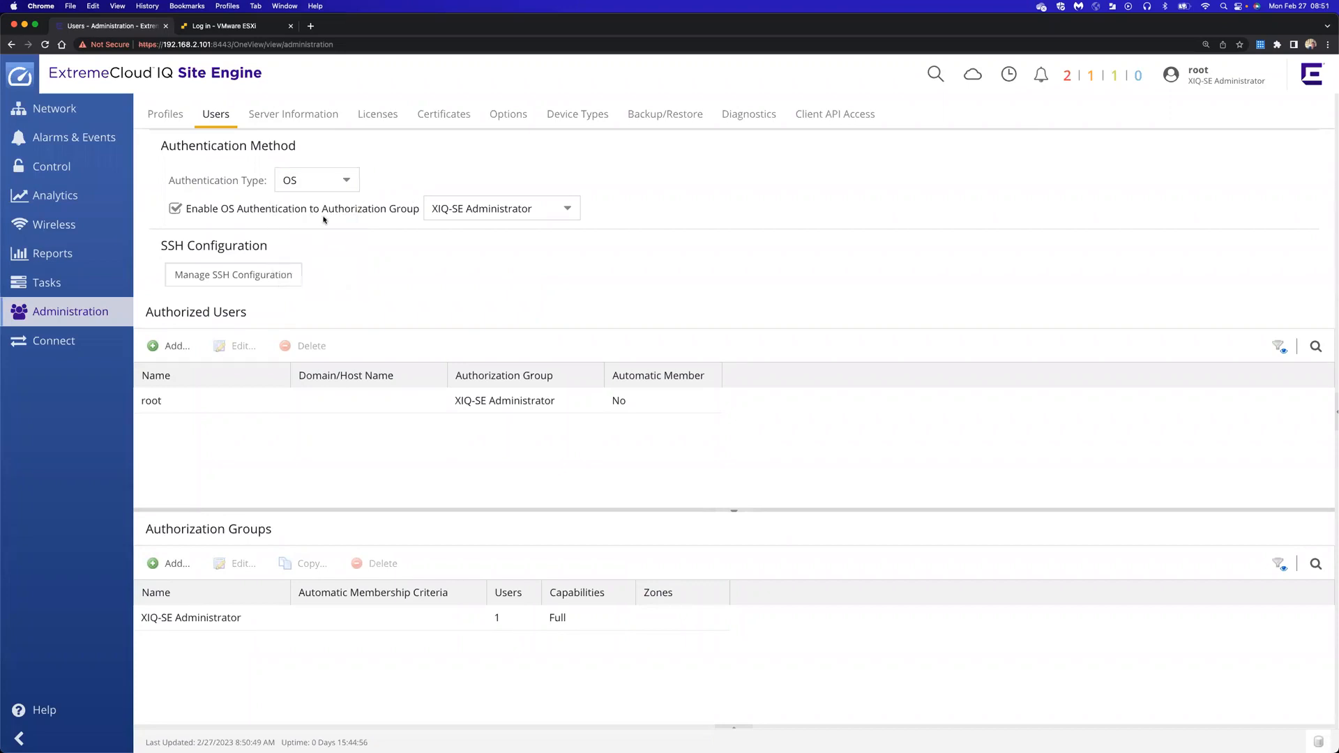
Name a new authorization group Lab-admins, choose Advanced, and expand its capability categories
click(169, 570)
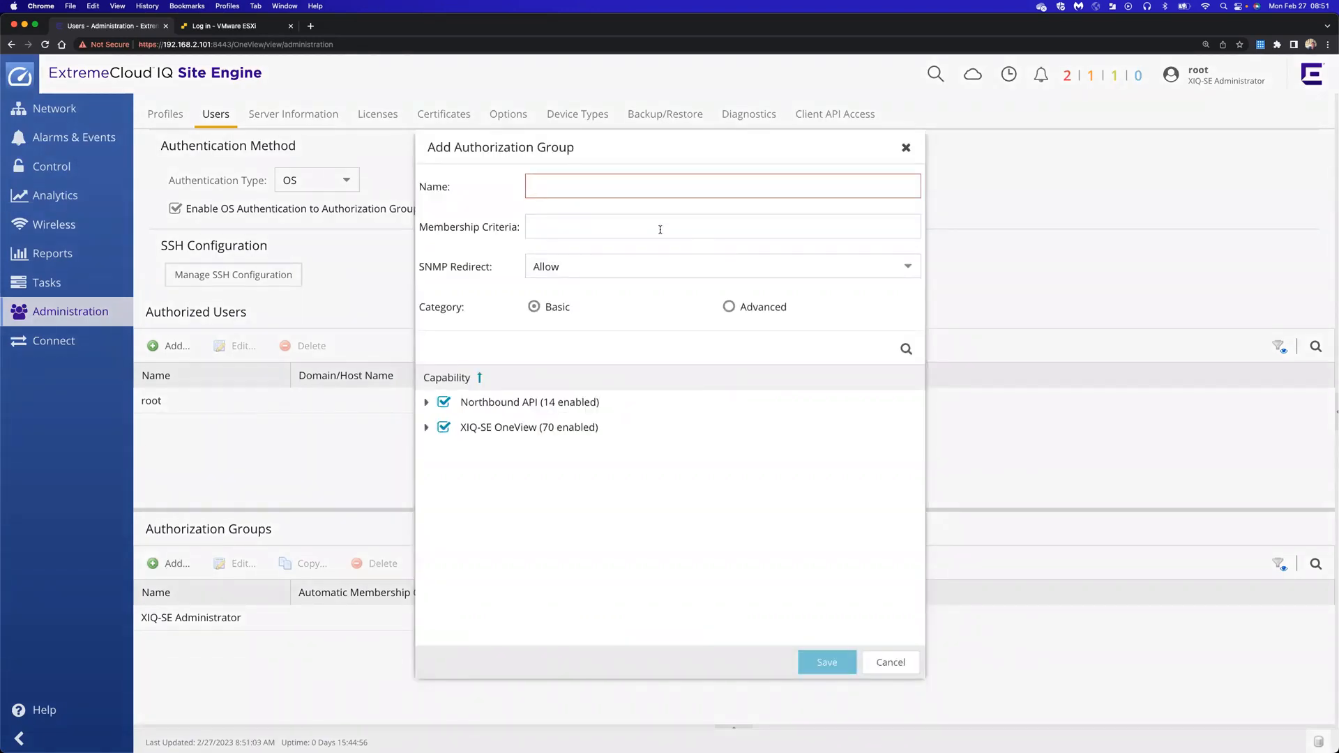
text(Lab-admins)
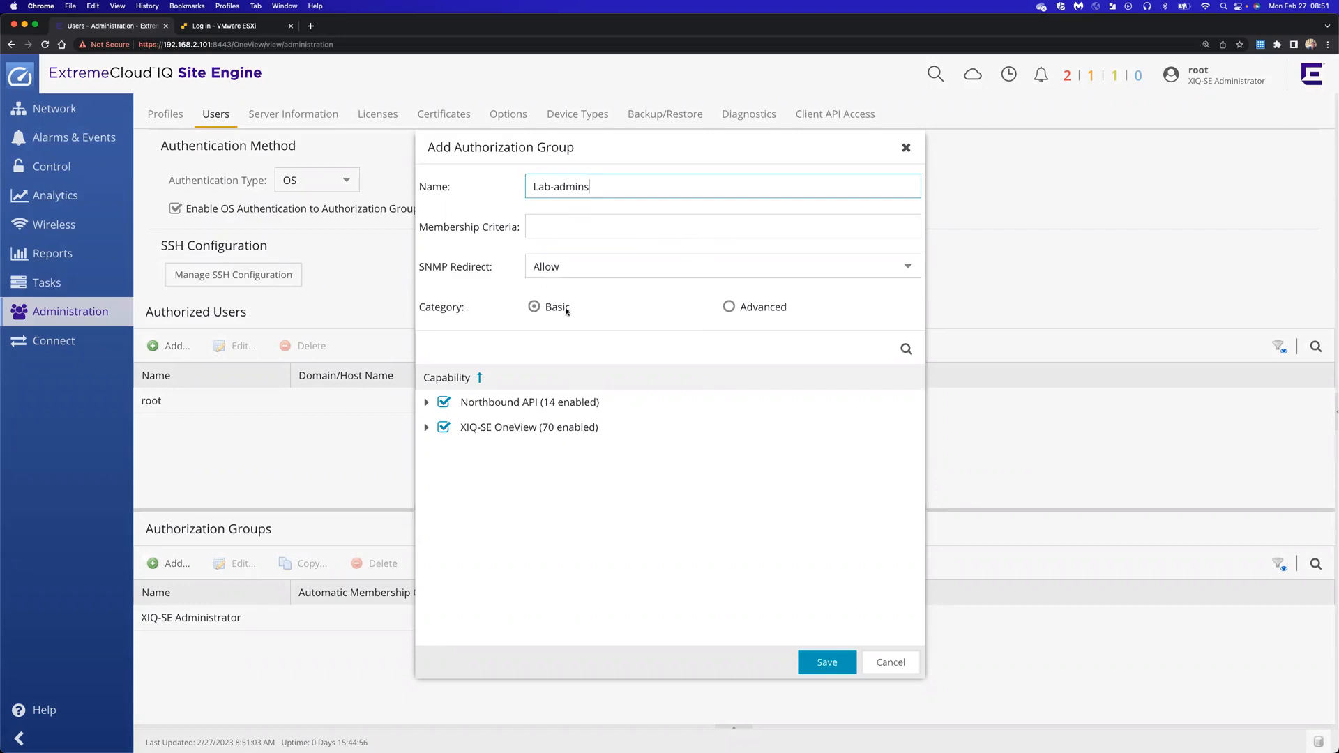
click(730, 308)
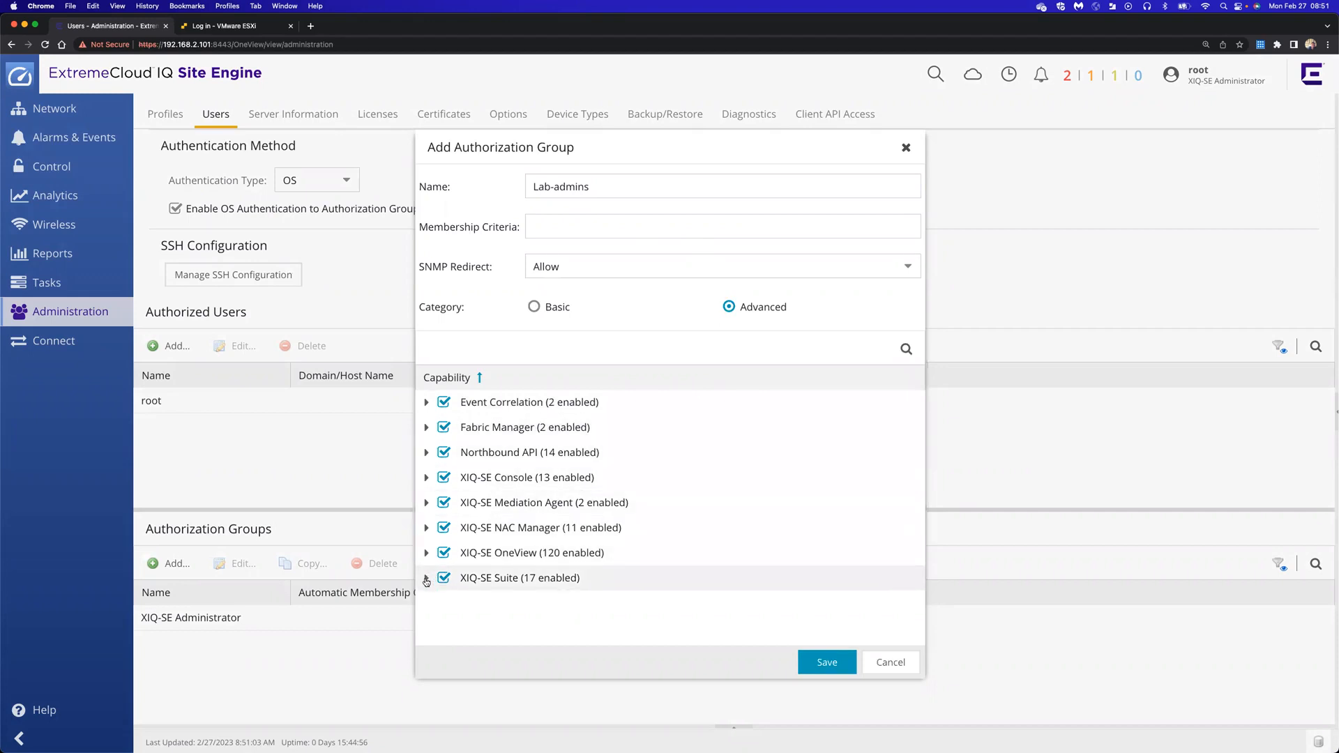
click(426, 553)
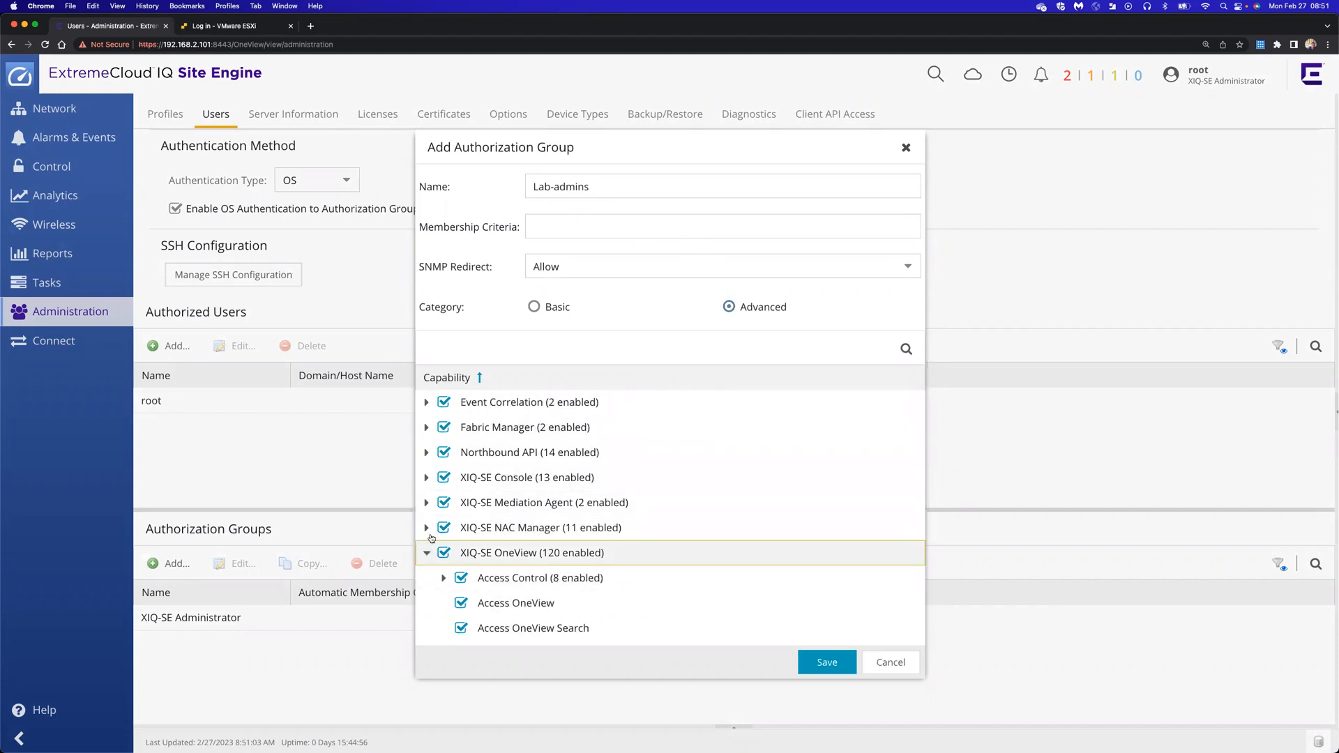
click(426, 529)
click(426, 503)
click(426, 478)
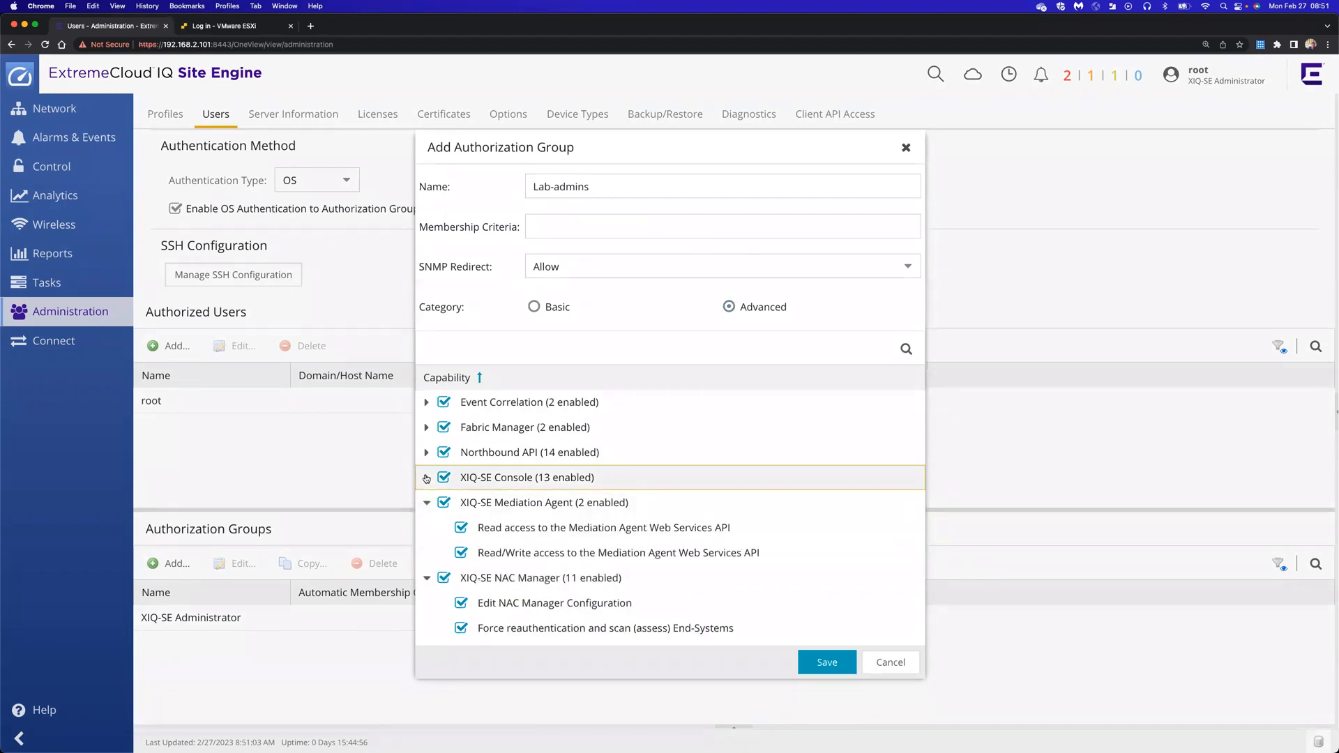
click(427, 453)
click(426, 426)
click(426, 403)
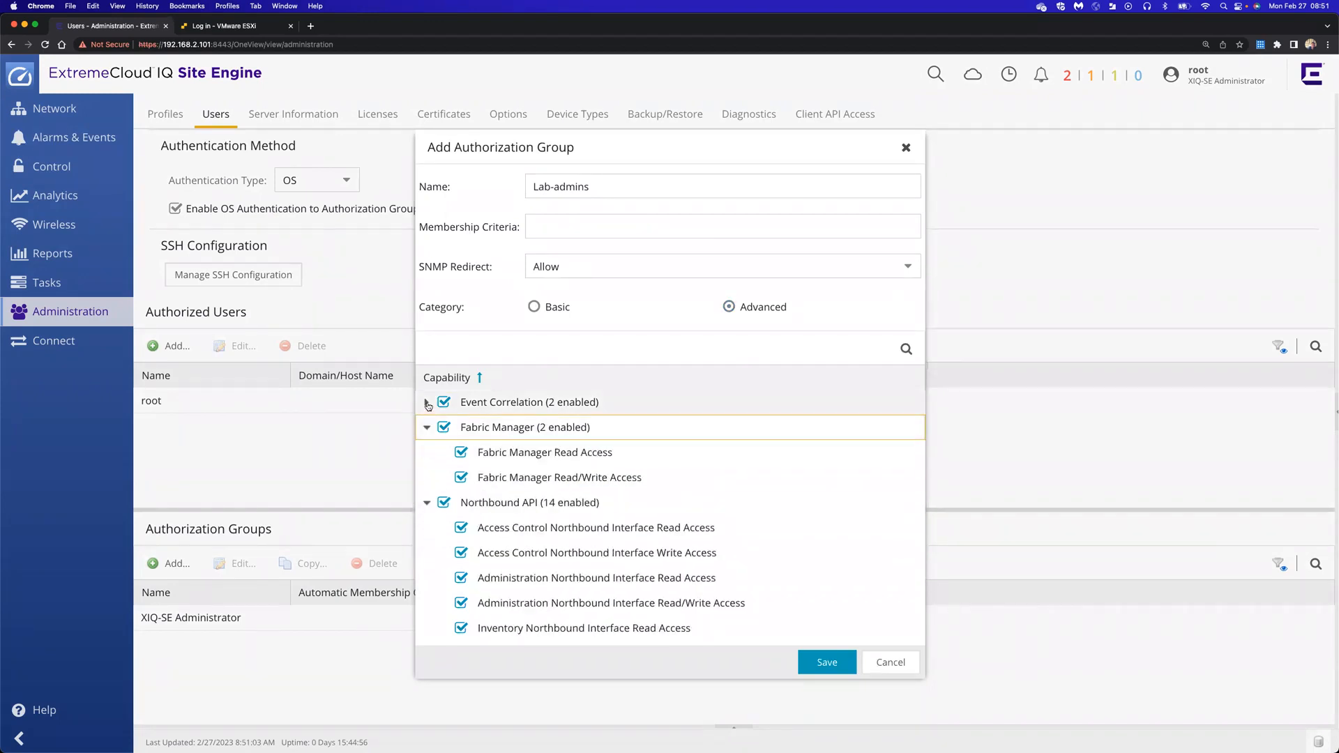
Review the full capability list, then save the Lab-admins group and close the dialog
scroll(517, 509, down, 10)
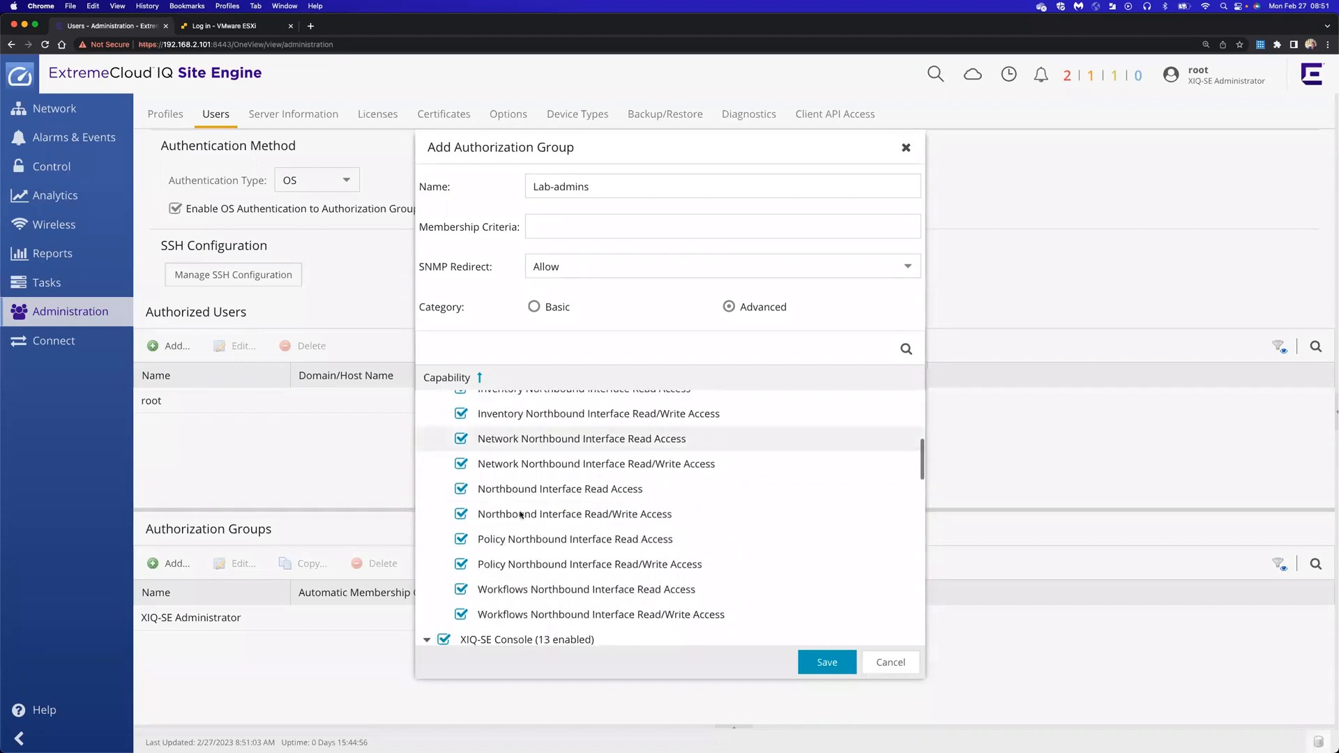
scroll(520, 514, down, 10)
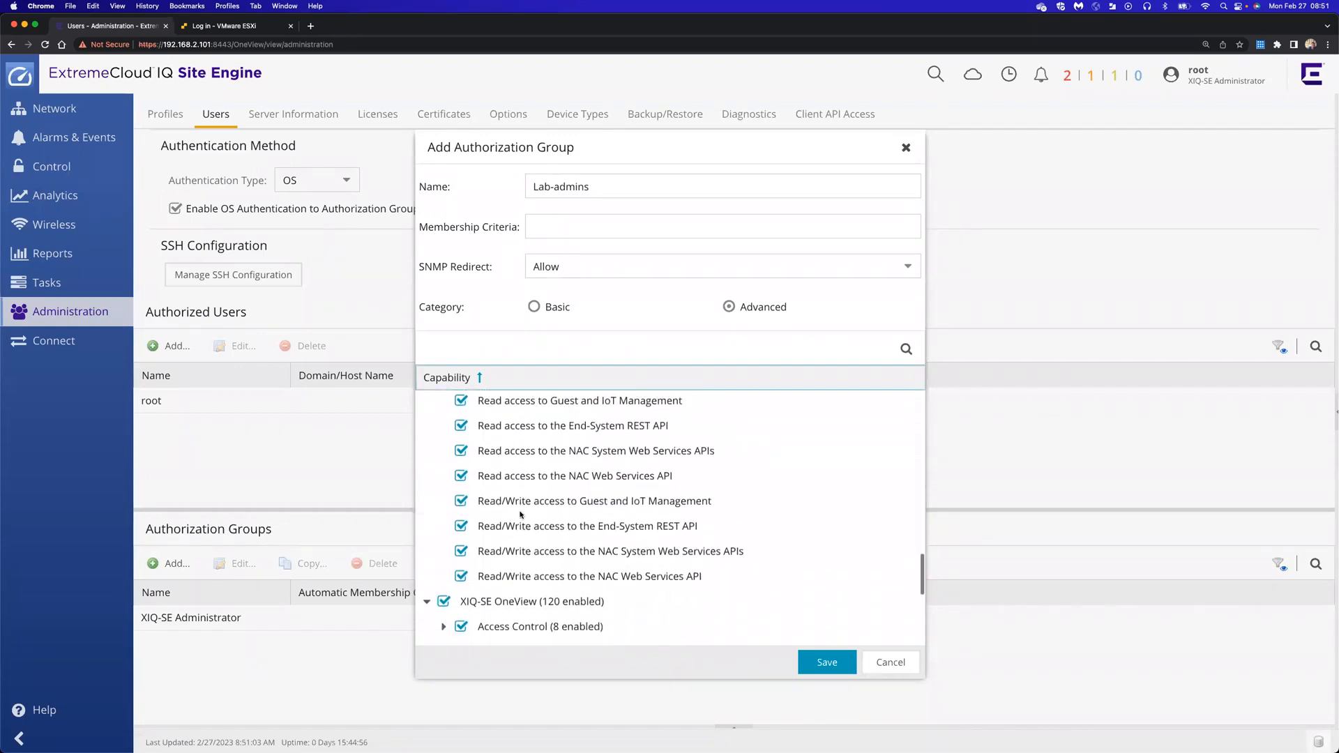
scroll(520, 515, down, 5)
scroll(520, 515, up, 12)
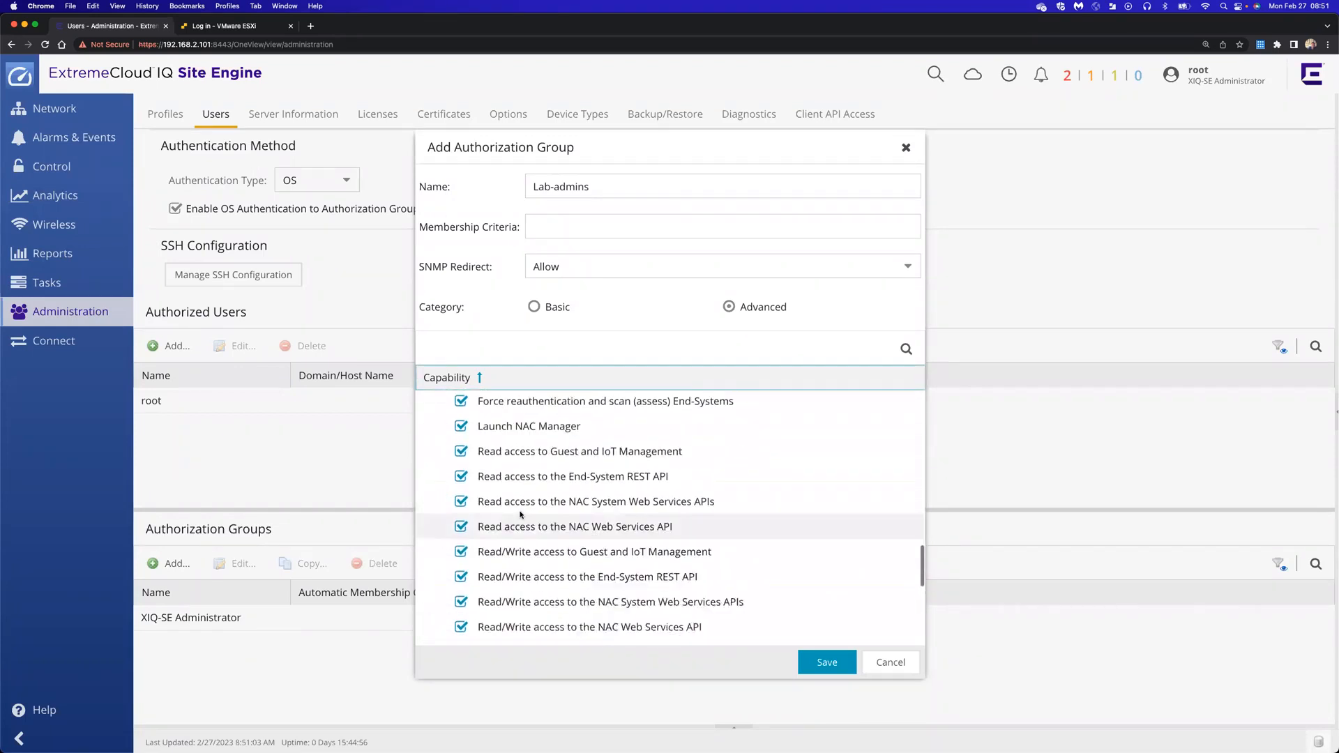
scroll(520, 514, up, 10)
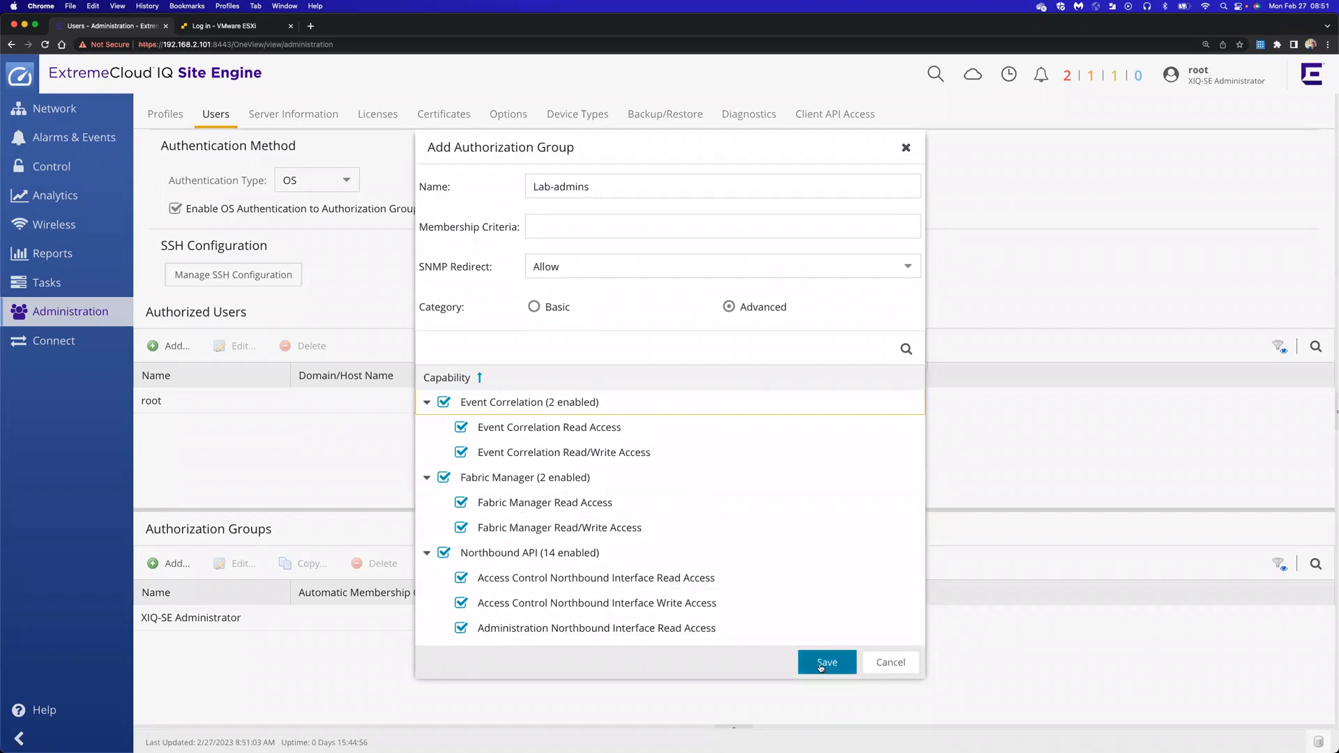
click(820, 667)
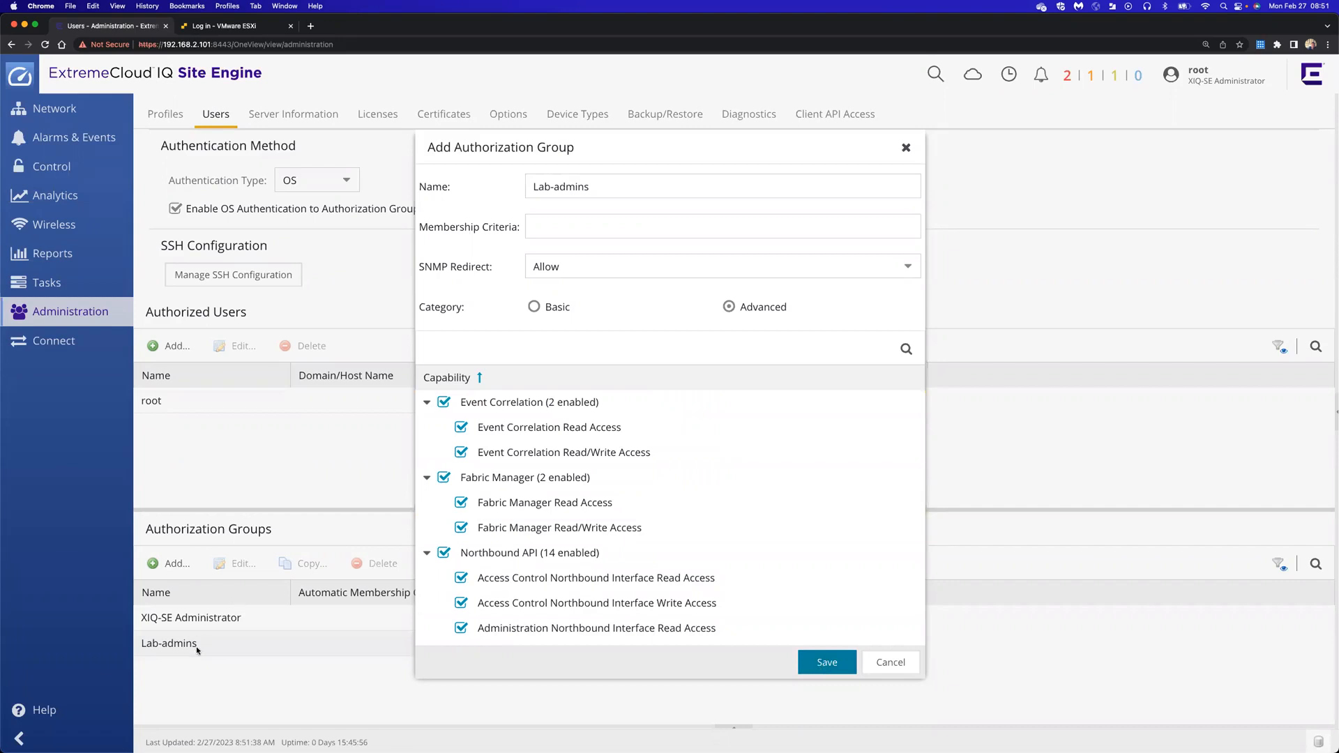
click(904, 149)
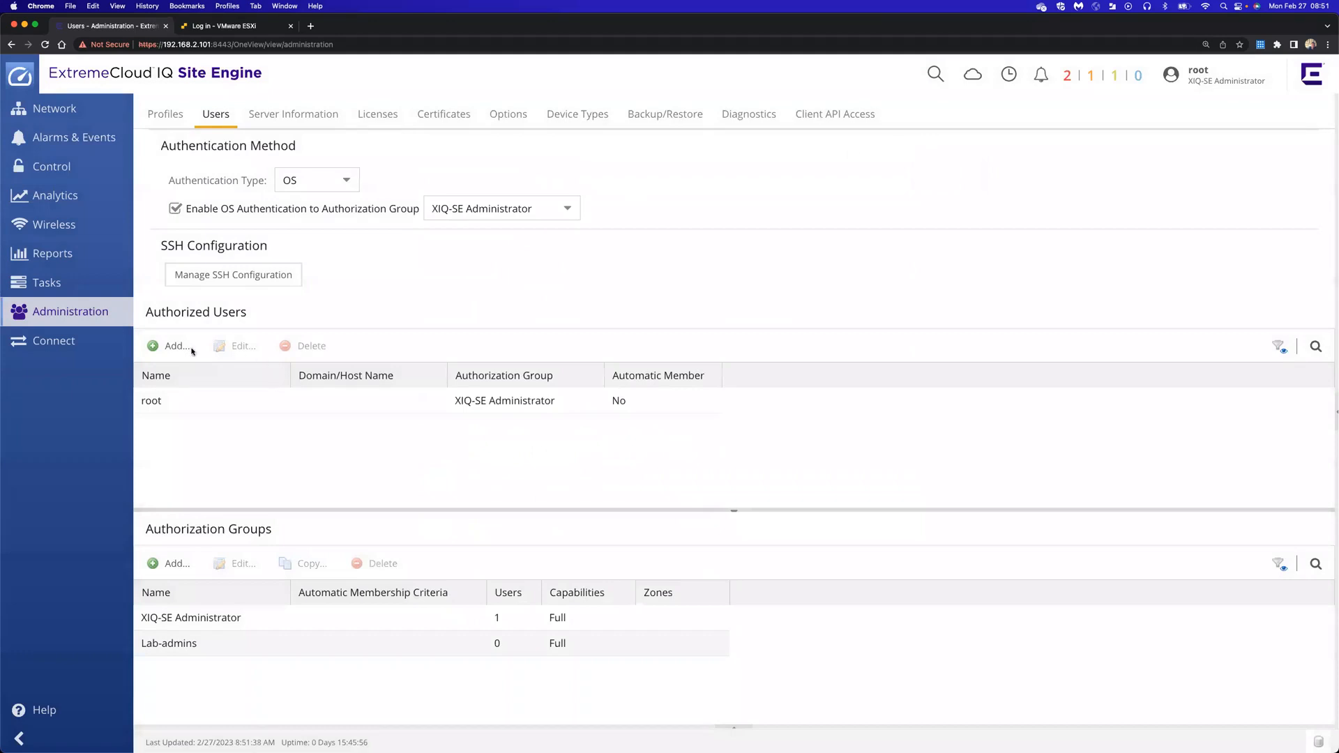
Add an authorized user with the new username, assigned to the Lab-admins authorization group
click(168, 350)
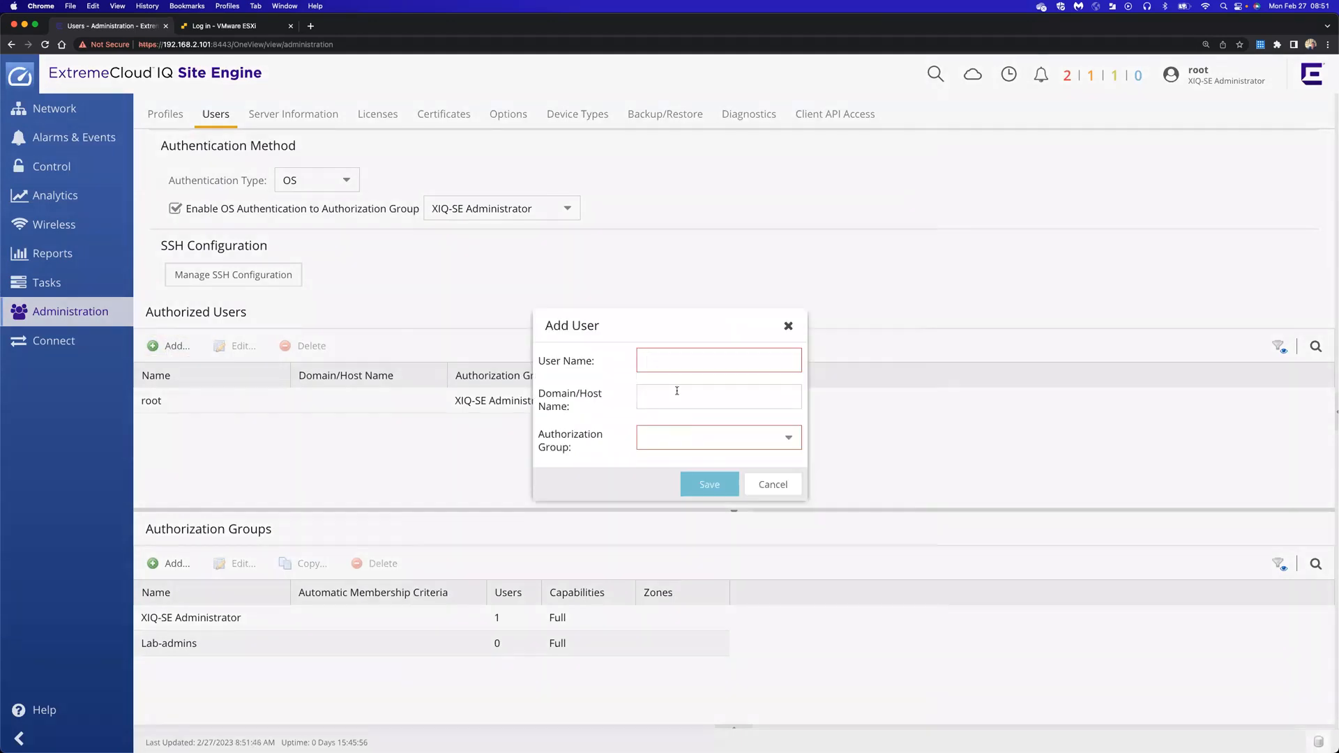
text(beth)
key(Tab)
click(786, 439)
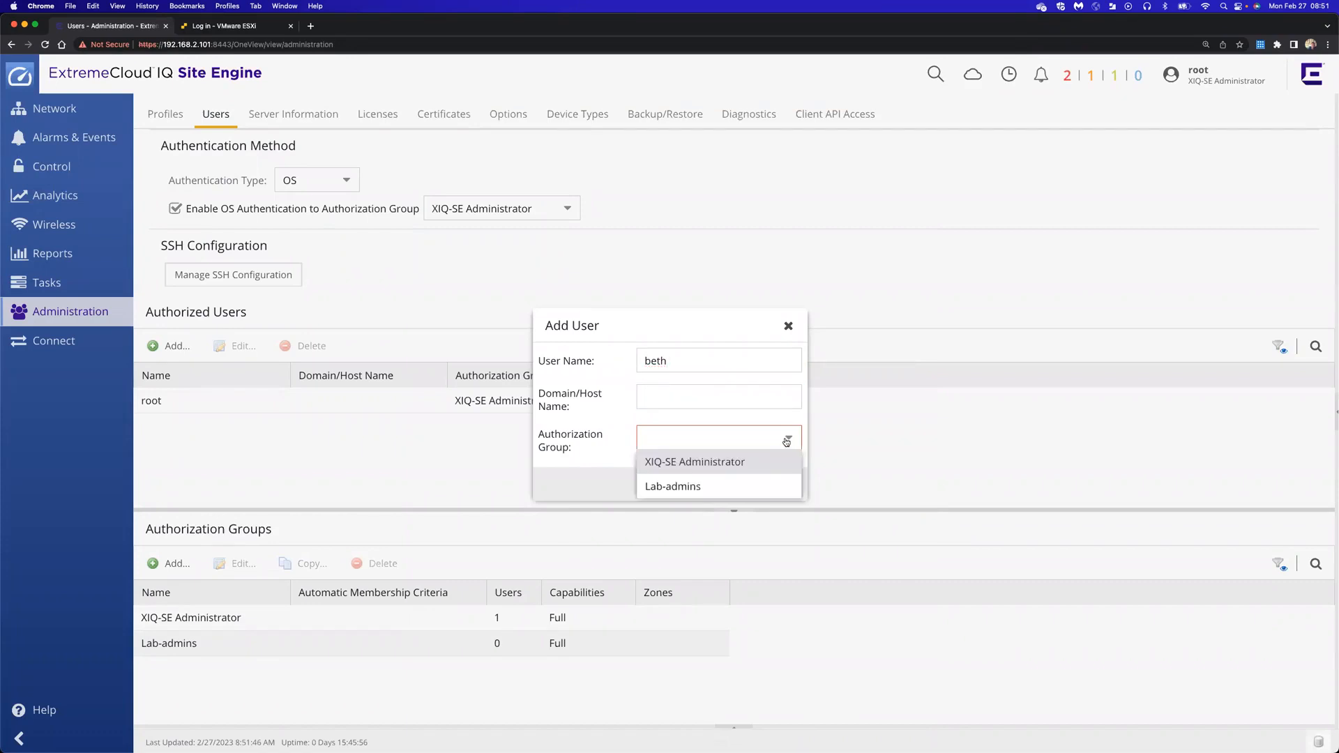
click(685, 489)
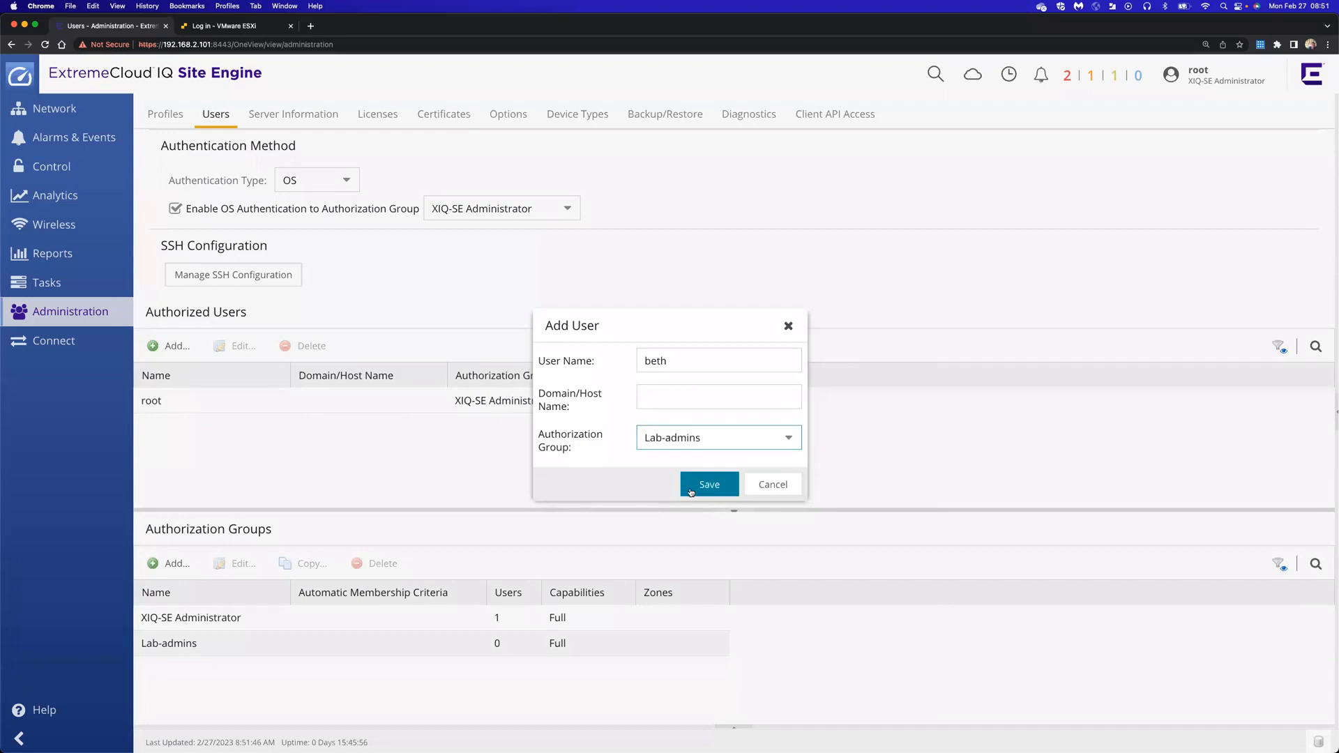
click(706, 486)
click(787, 327)
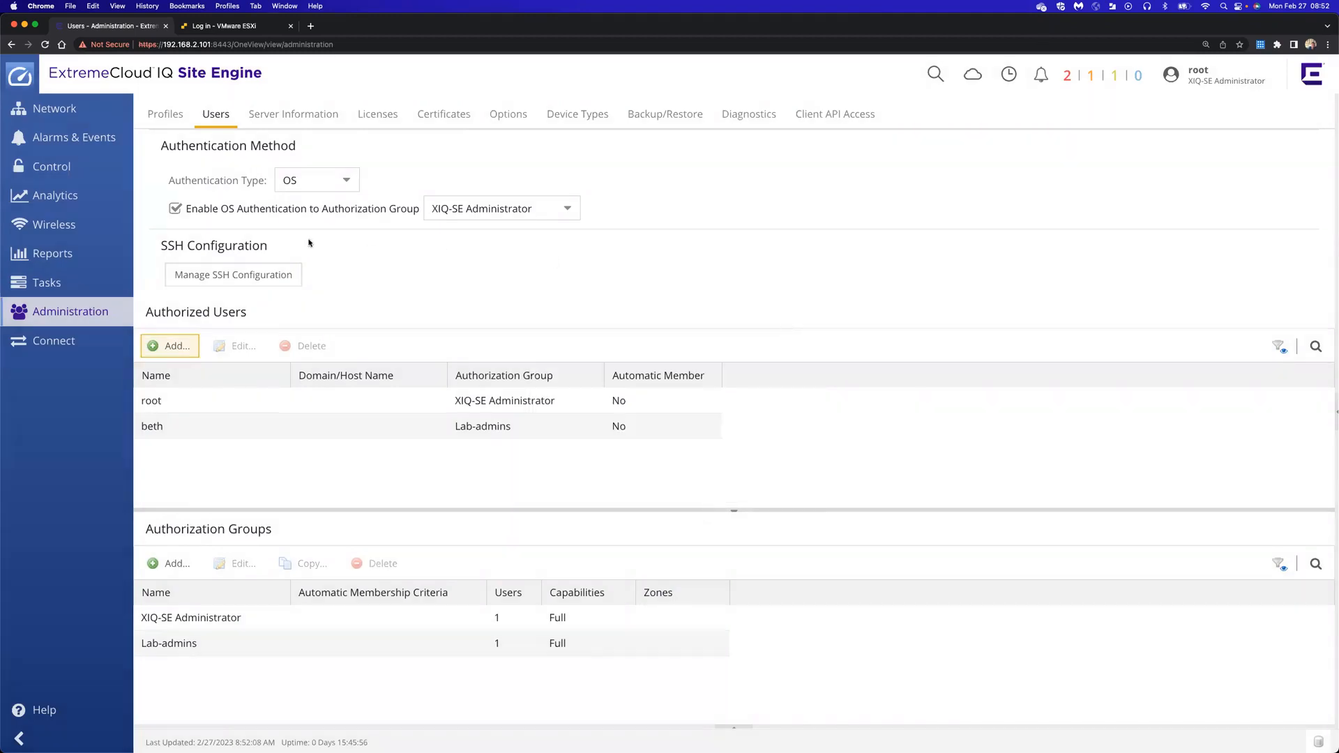
Create a Local SSH user with the same username and a password, then save SSH configuration
click(263, 278)
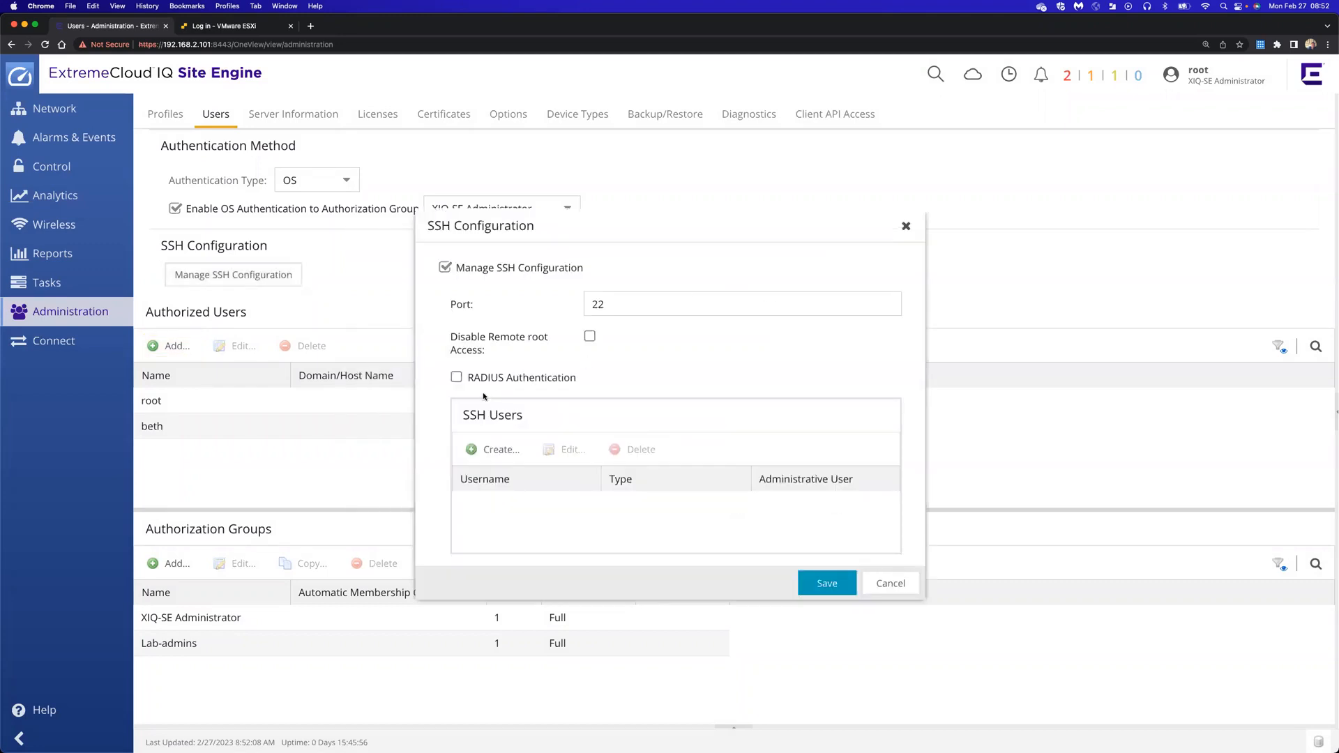
click(523, 462)
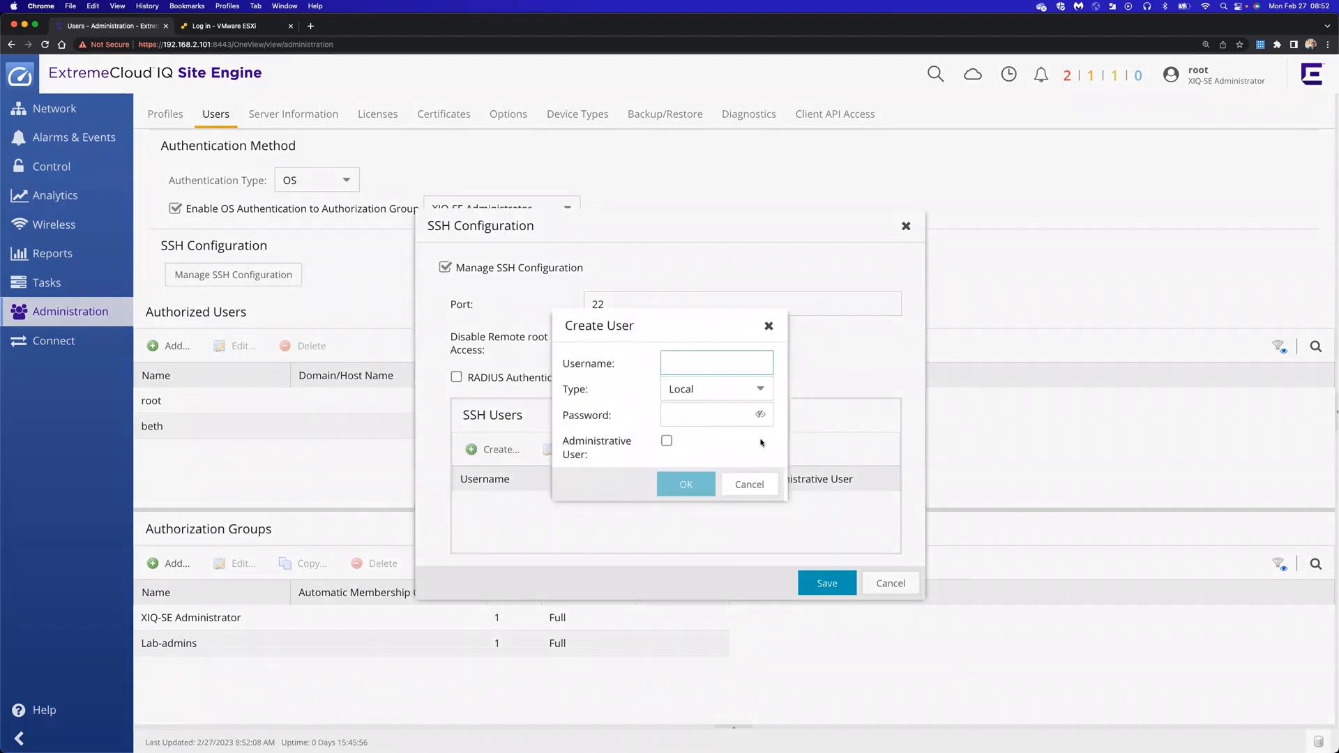
key(Tab)
key(Tab)
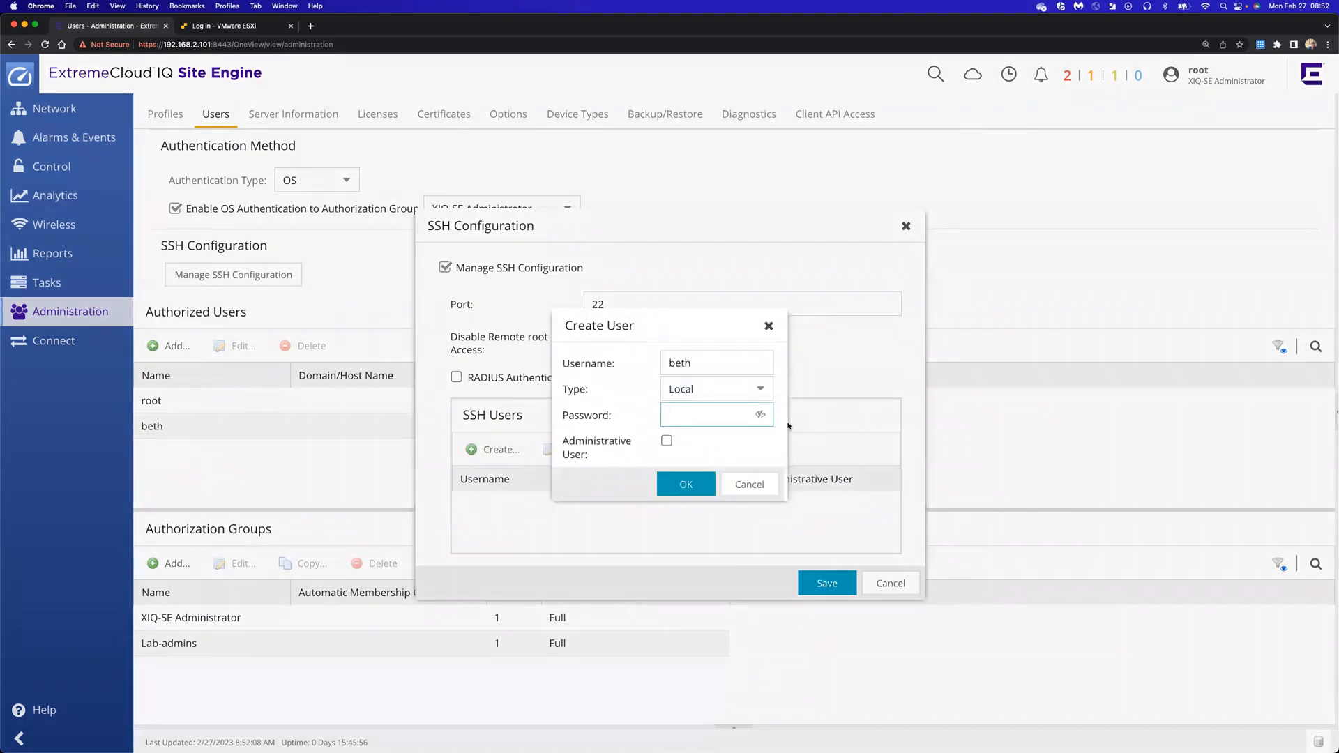
click(765, 416)
click(765, 416)
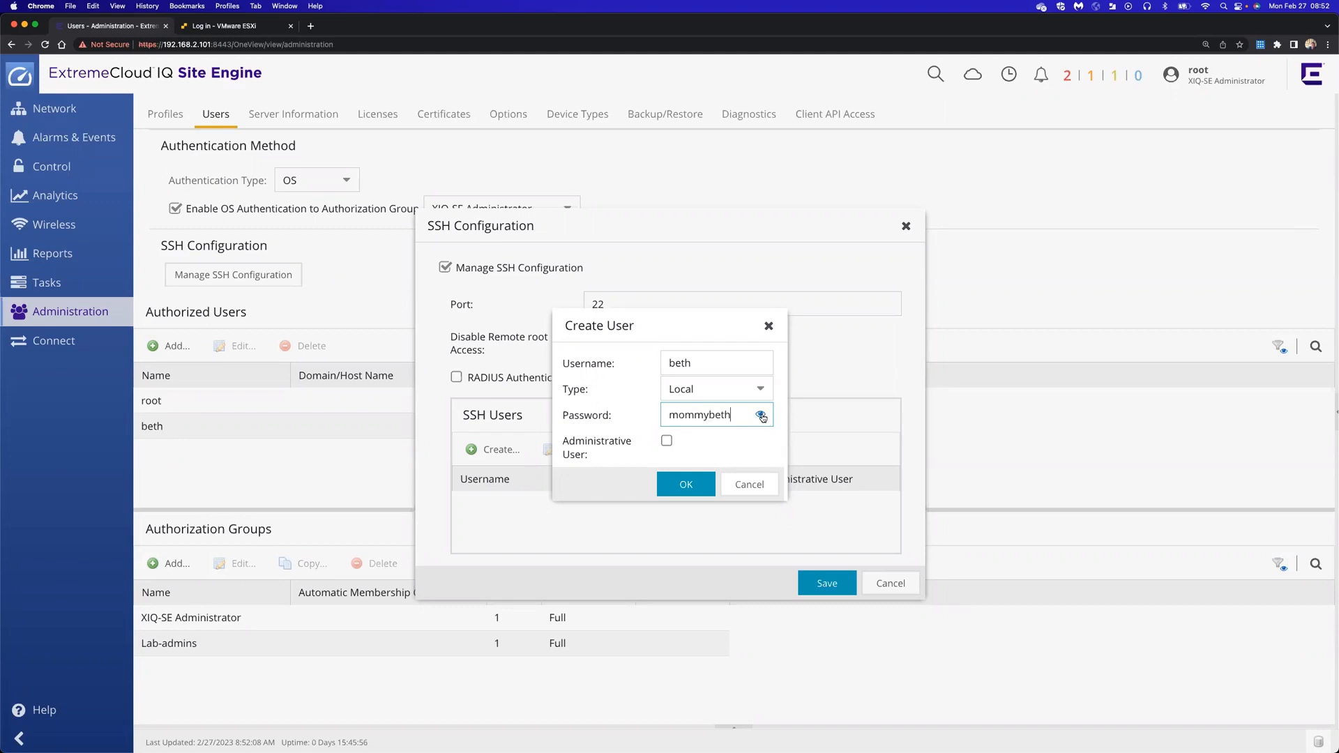
click(686, 486)
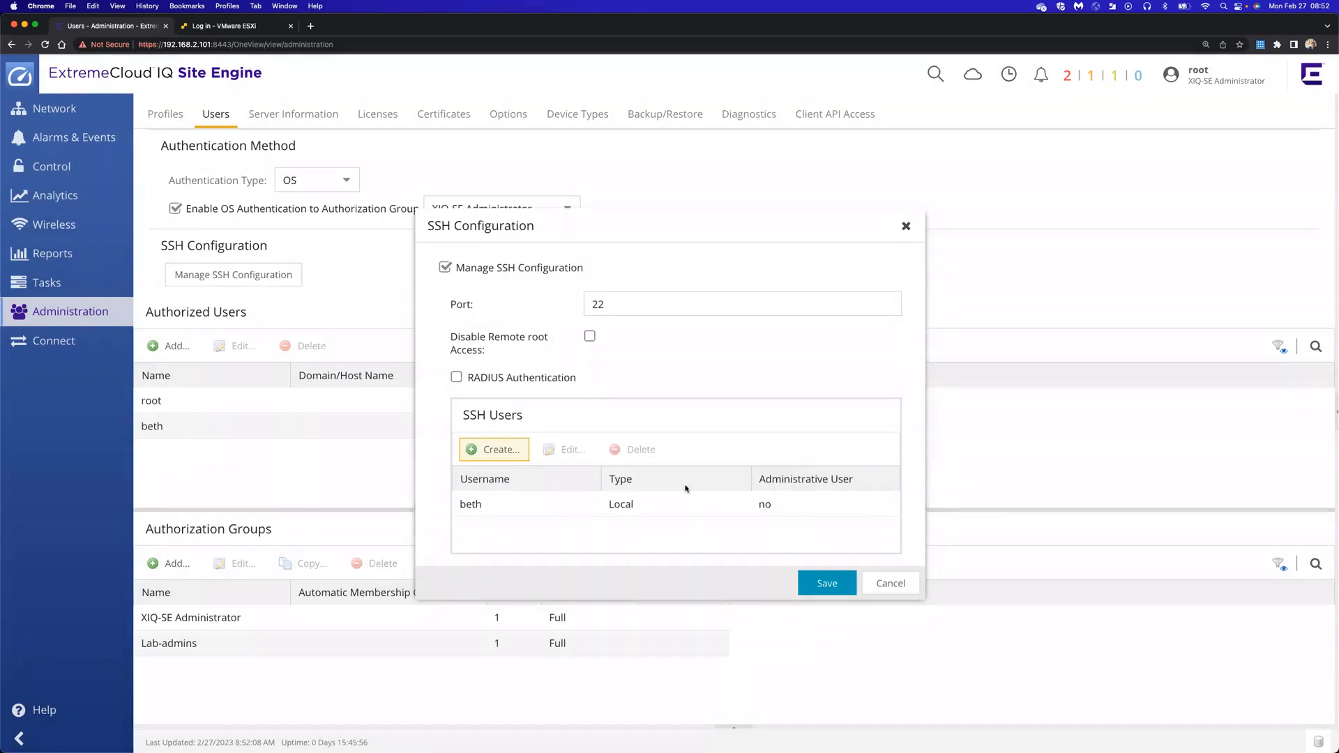
click(819, 585)
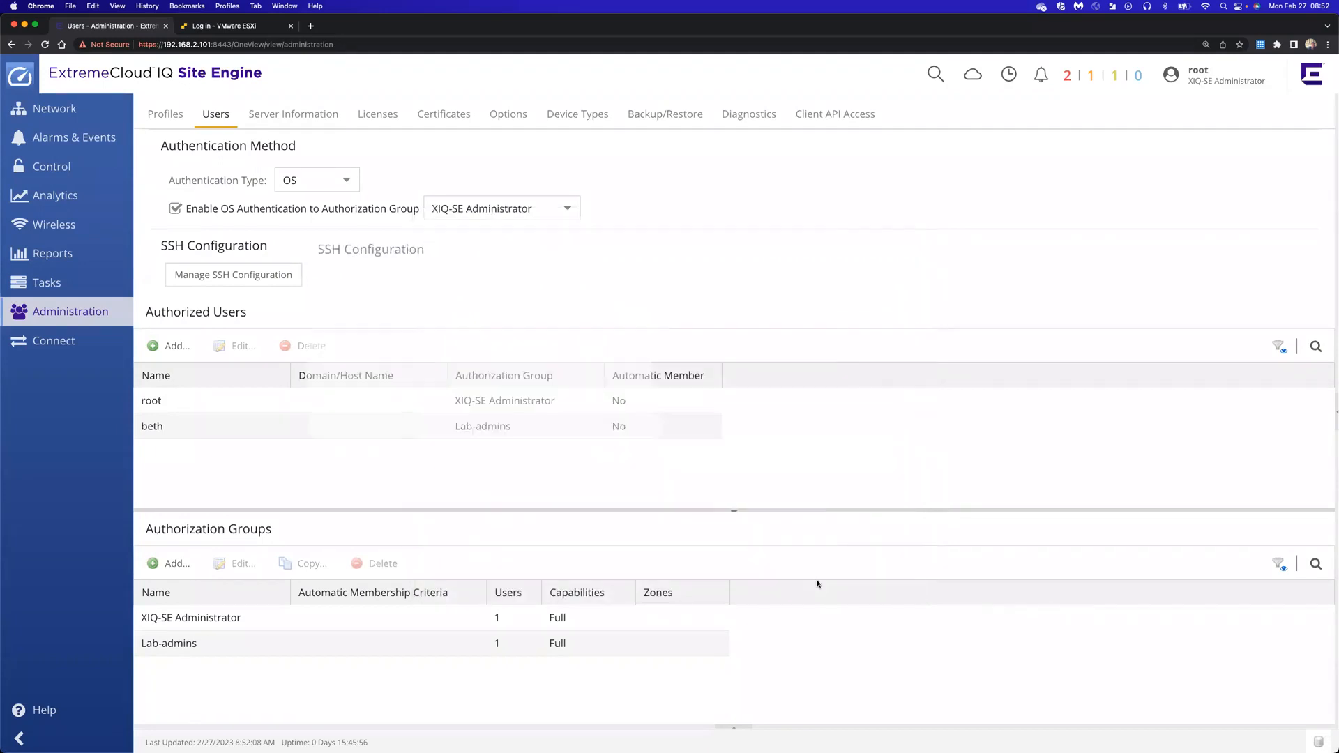
Log out of root, sign in as the new Lab-admins user, and dismiss the license notice
click(1210, 79)
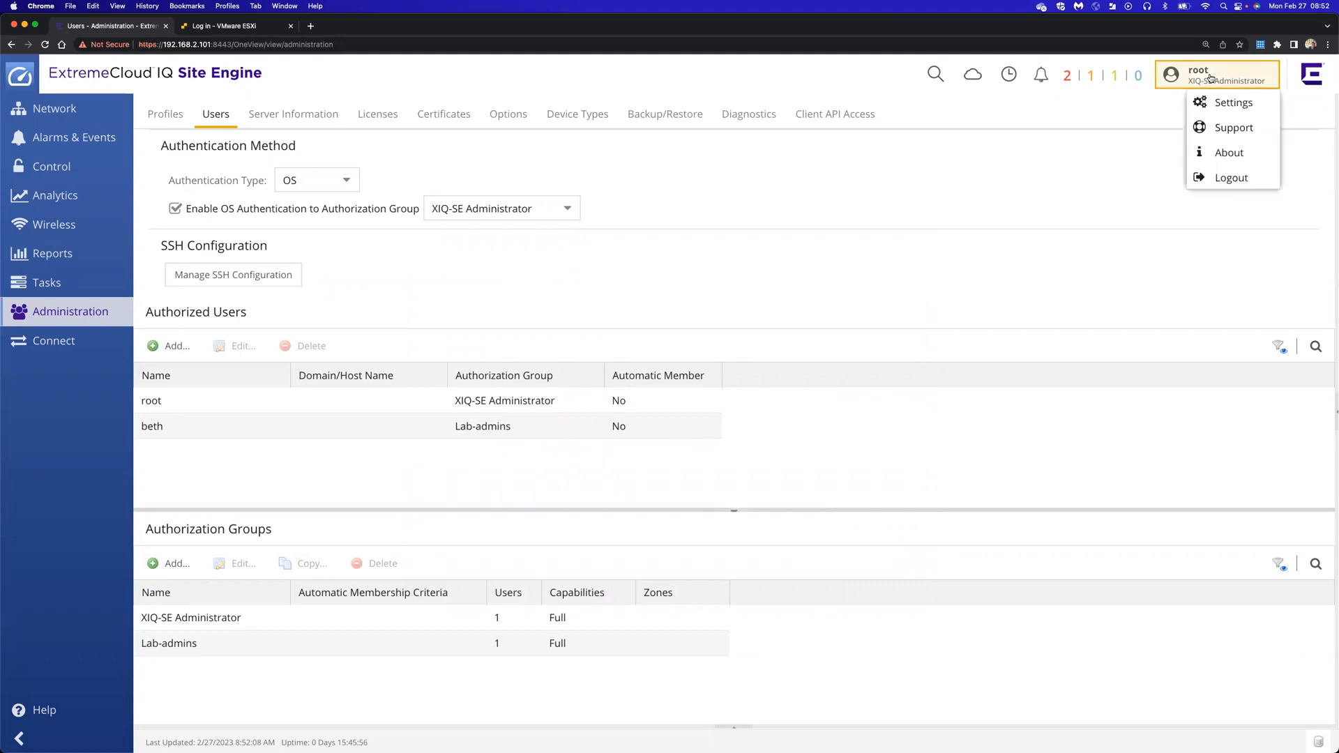
click(1210, 180)
text(beth)
key(Tab)
text(•••••)
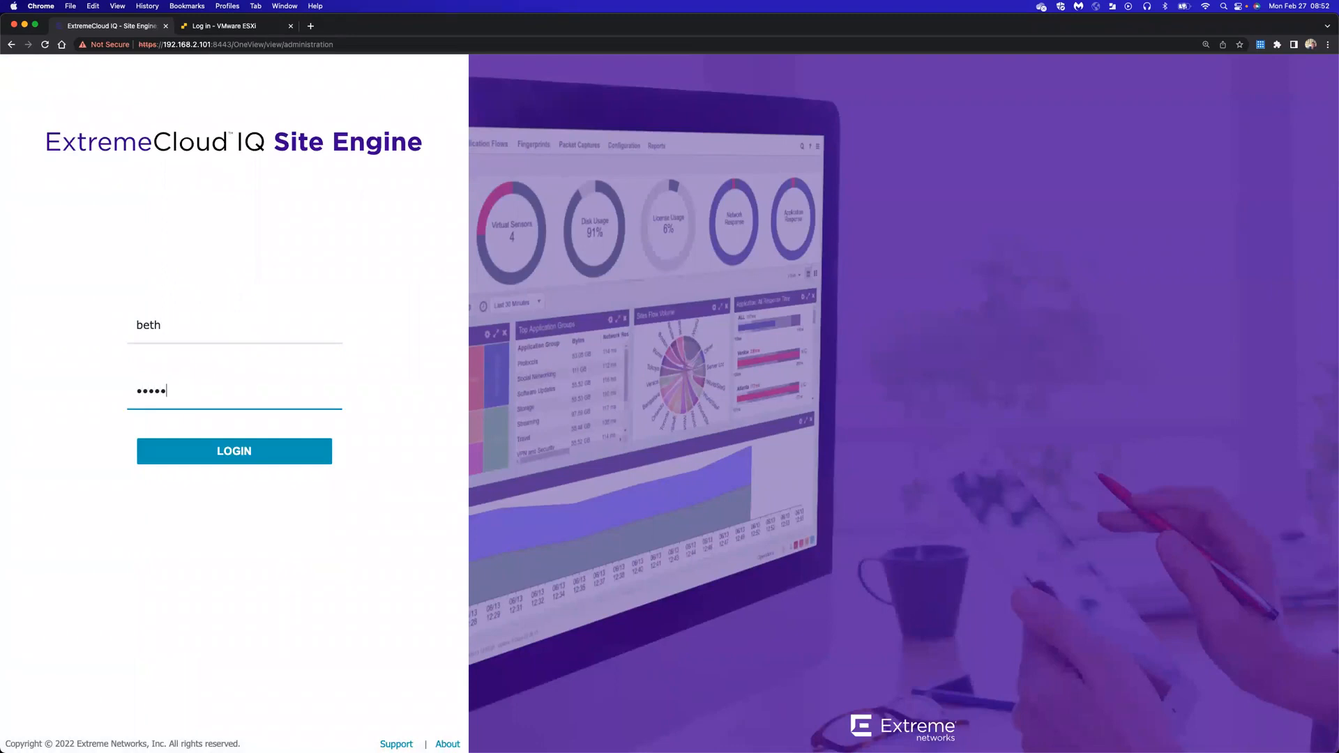
text(••••)
click(238, 450)
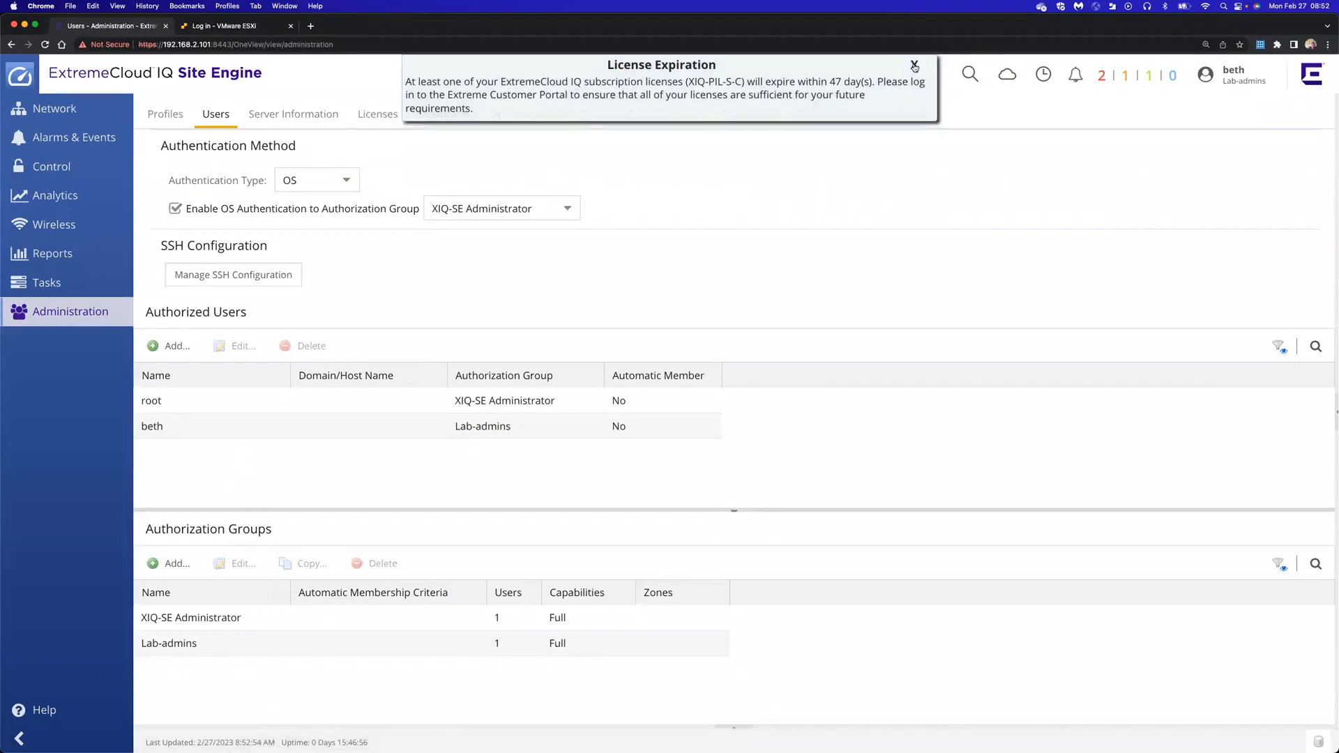
click(914, 65)
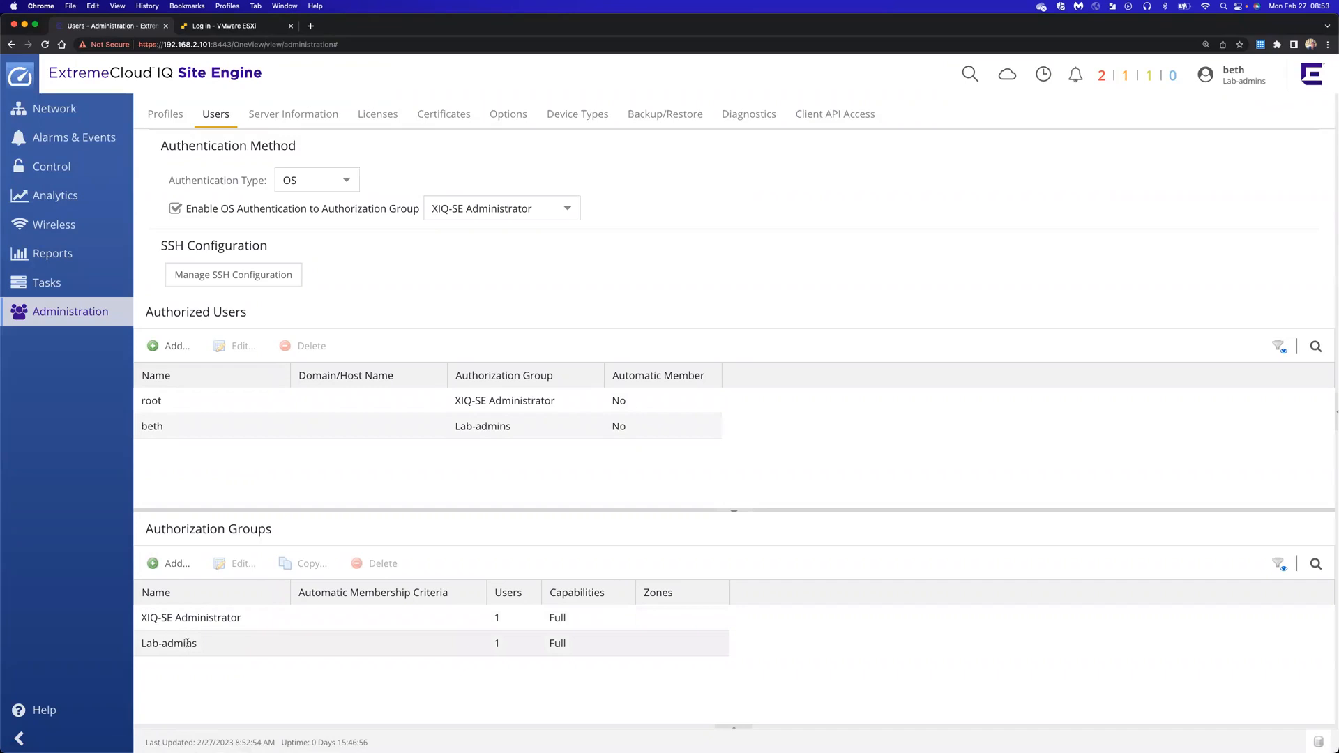
Log out of the Lab-admins user and enter root as the username
click(1240, 77)
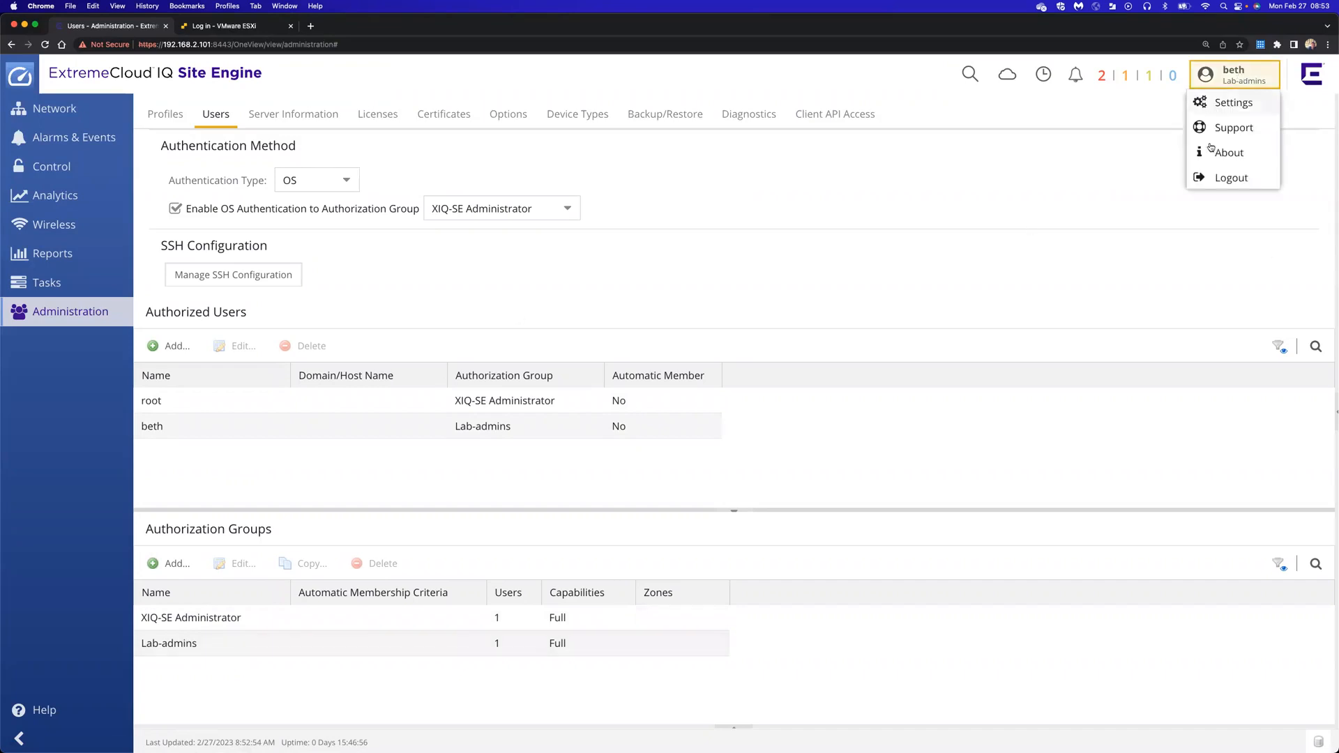
click(1231, 177)
text(roo)
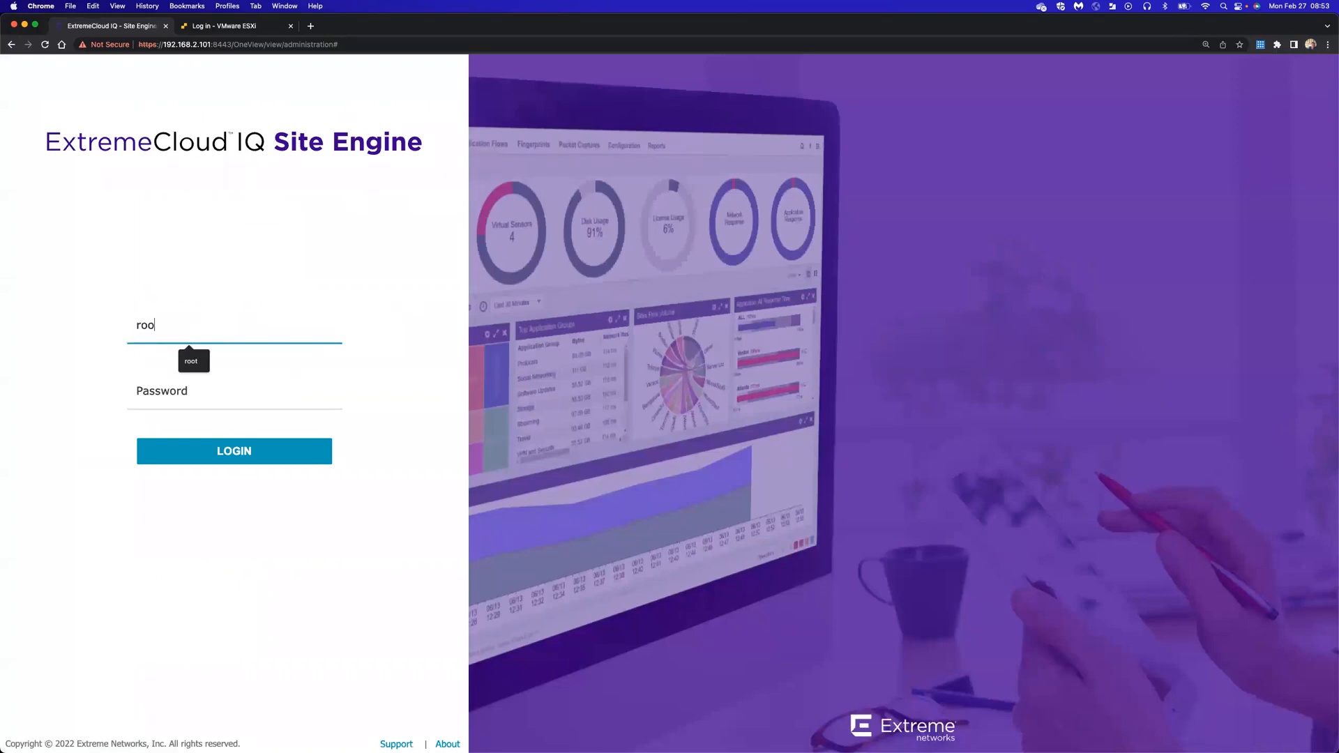
text(t)
key(Tab)
Finish signing in as root and dismiss the license expiration notice
text(•••••••••••)
key(Return)
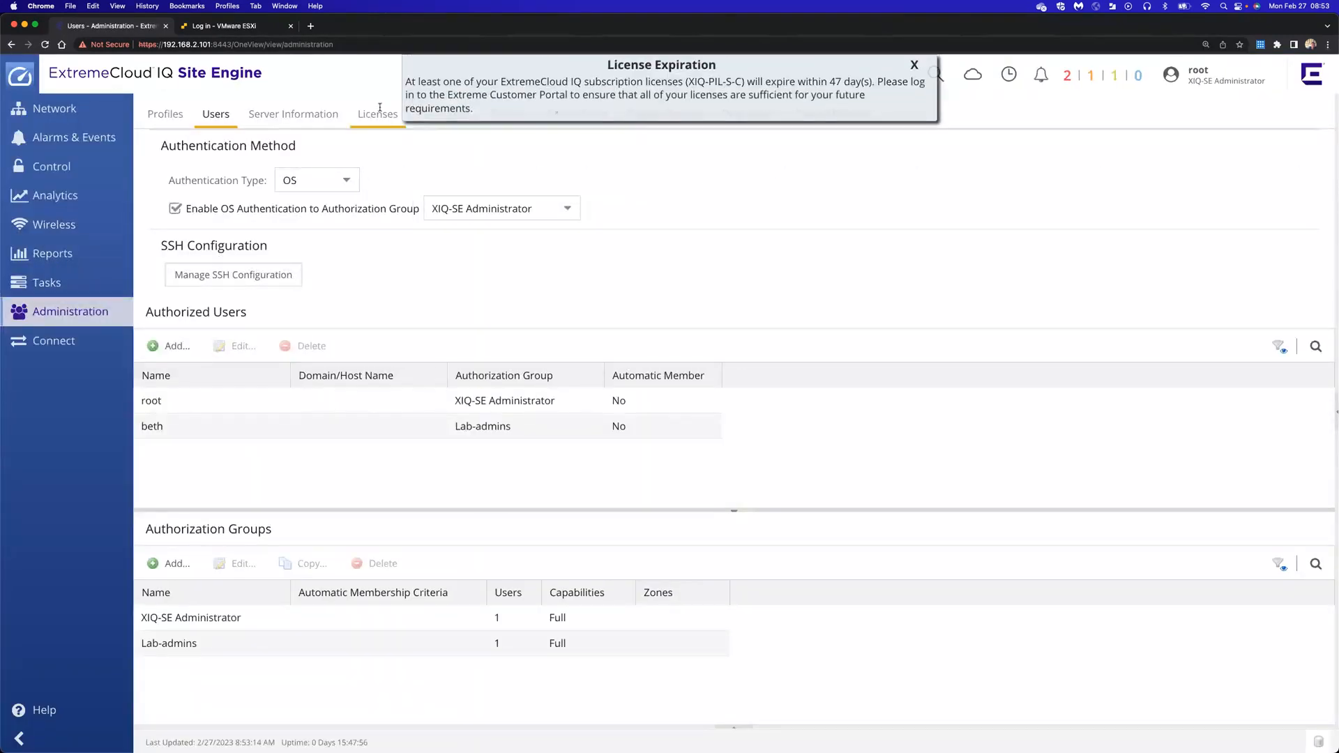
click(914, 65)
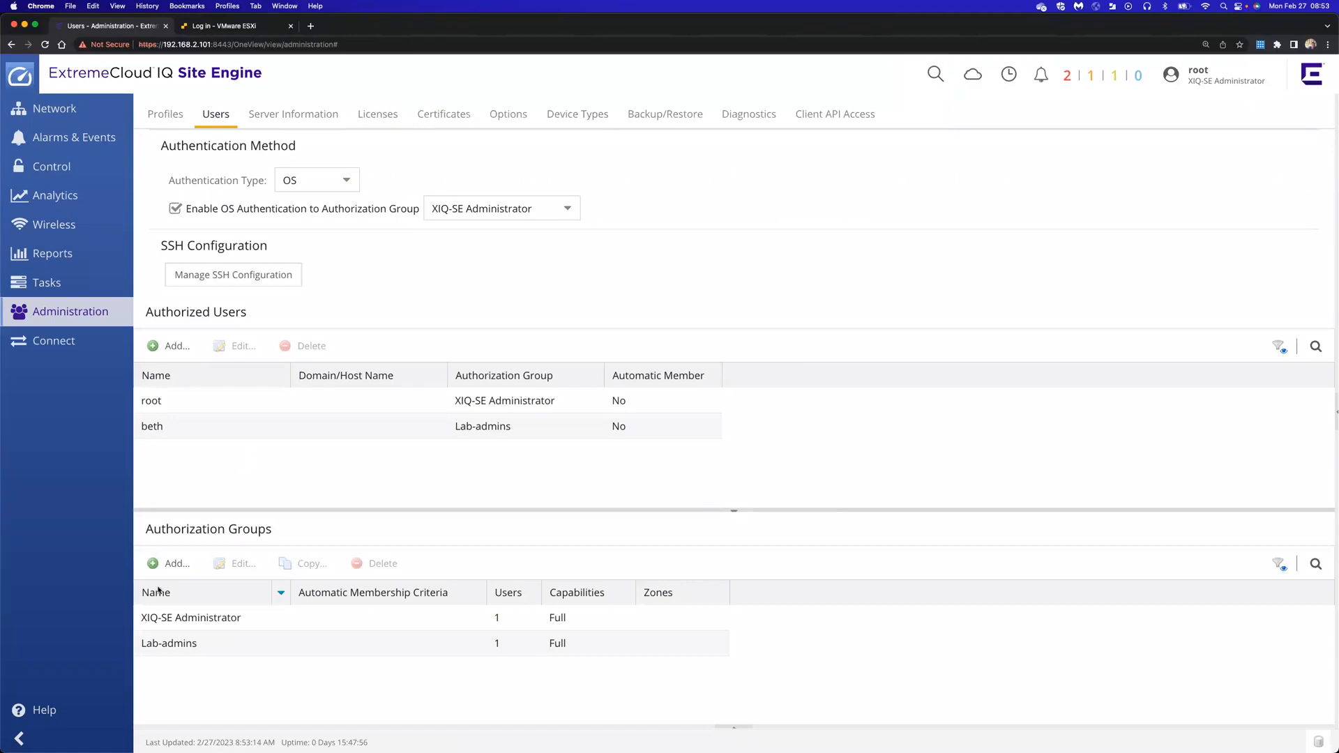
Create a Lab-ops group with Advanced capabilities, excluding all XIQ-SE NAC Manager ones, and save
click(167, 566)
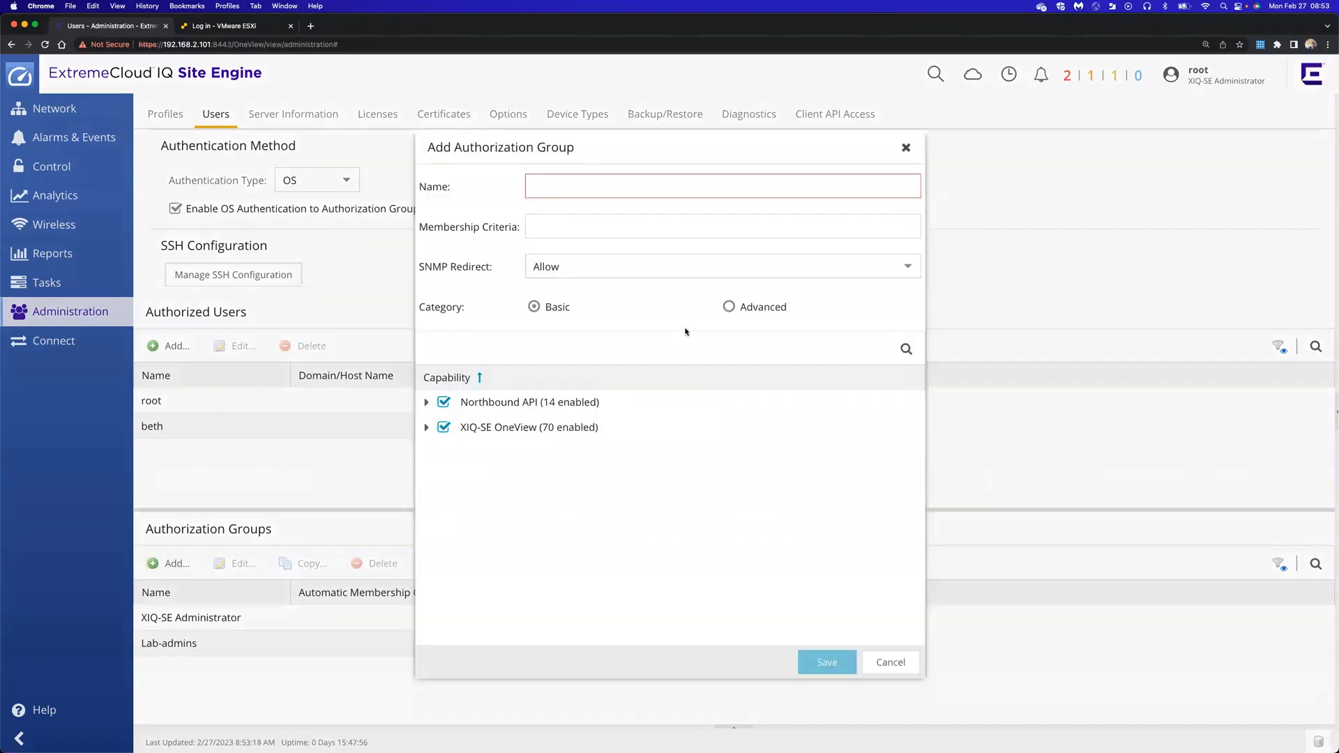
text(Lab)
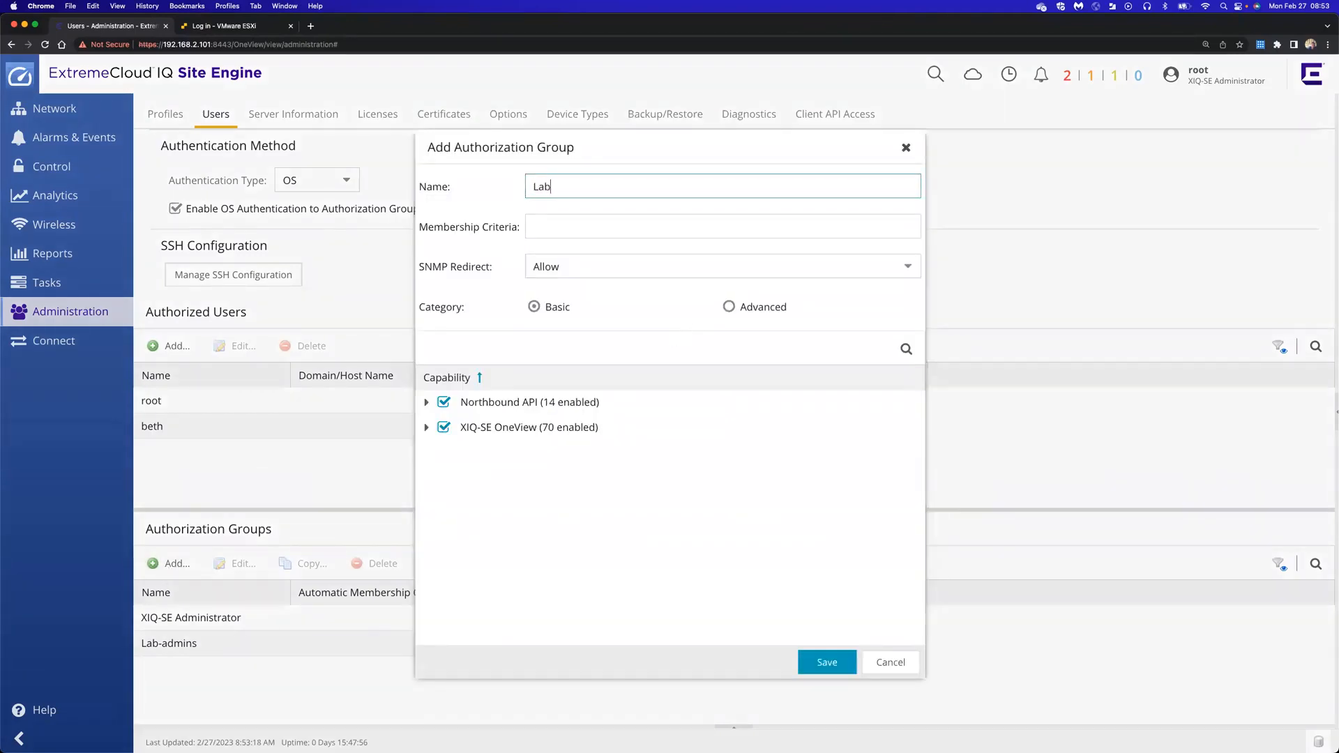
text(-ops)
click(728, 307)
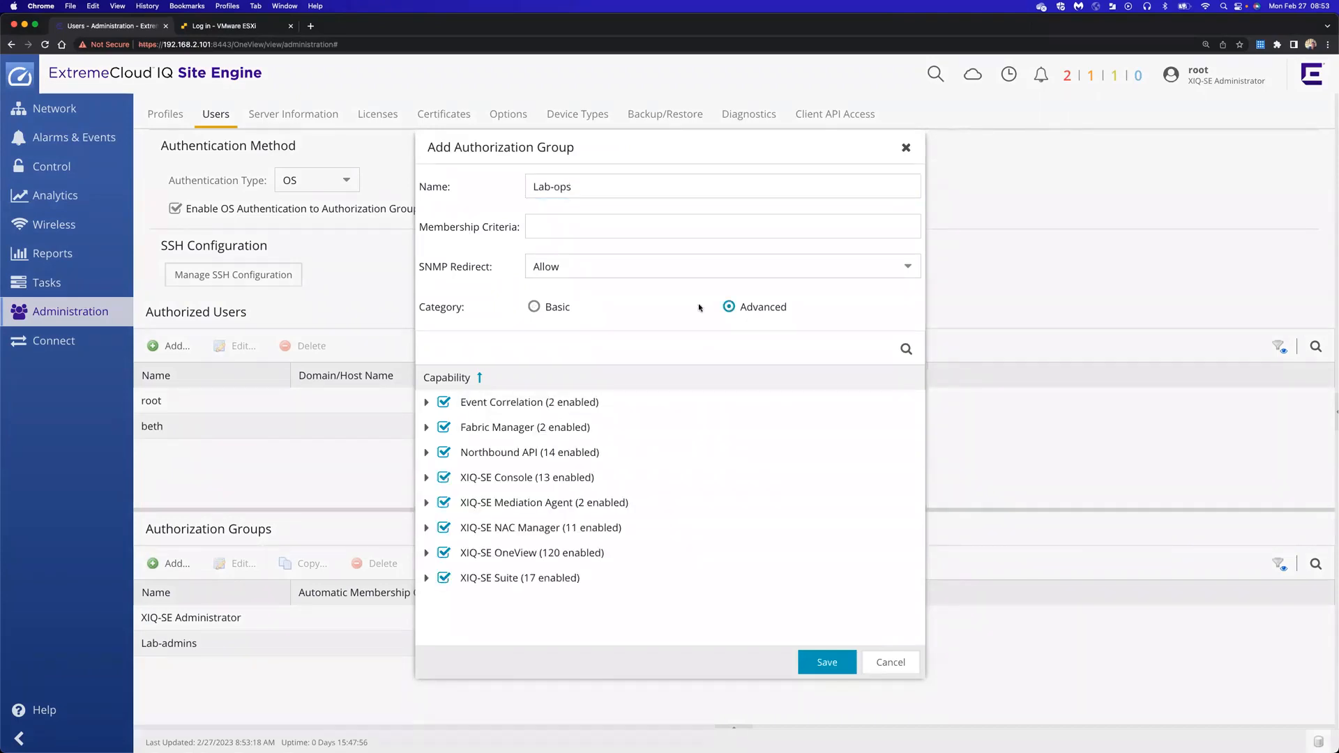
click(443, 528)
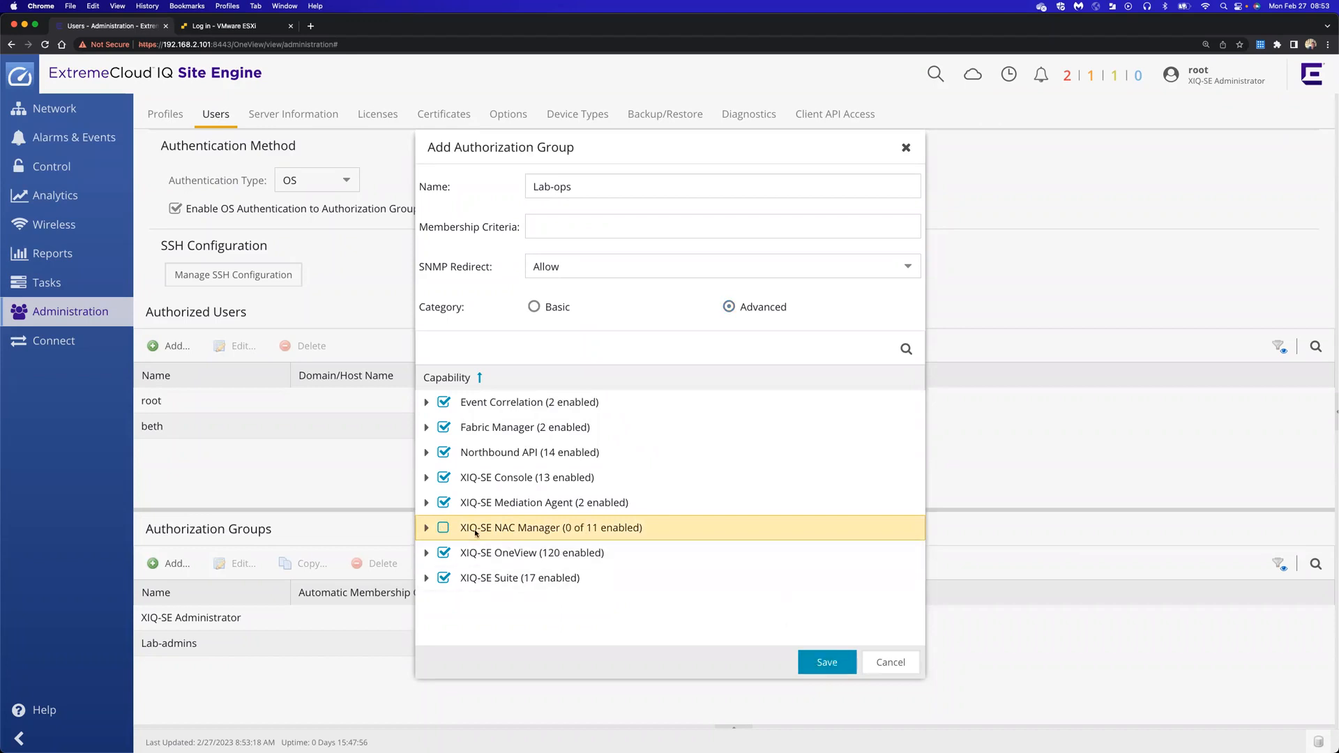
click(825, 663)
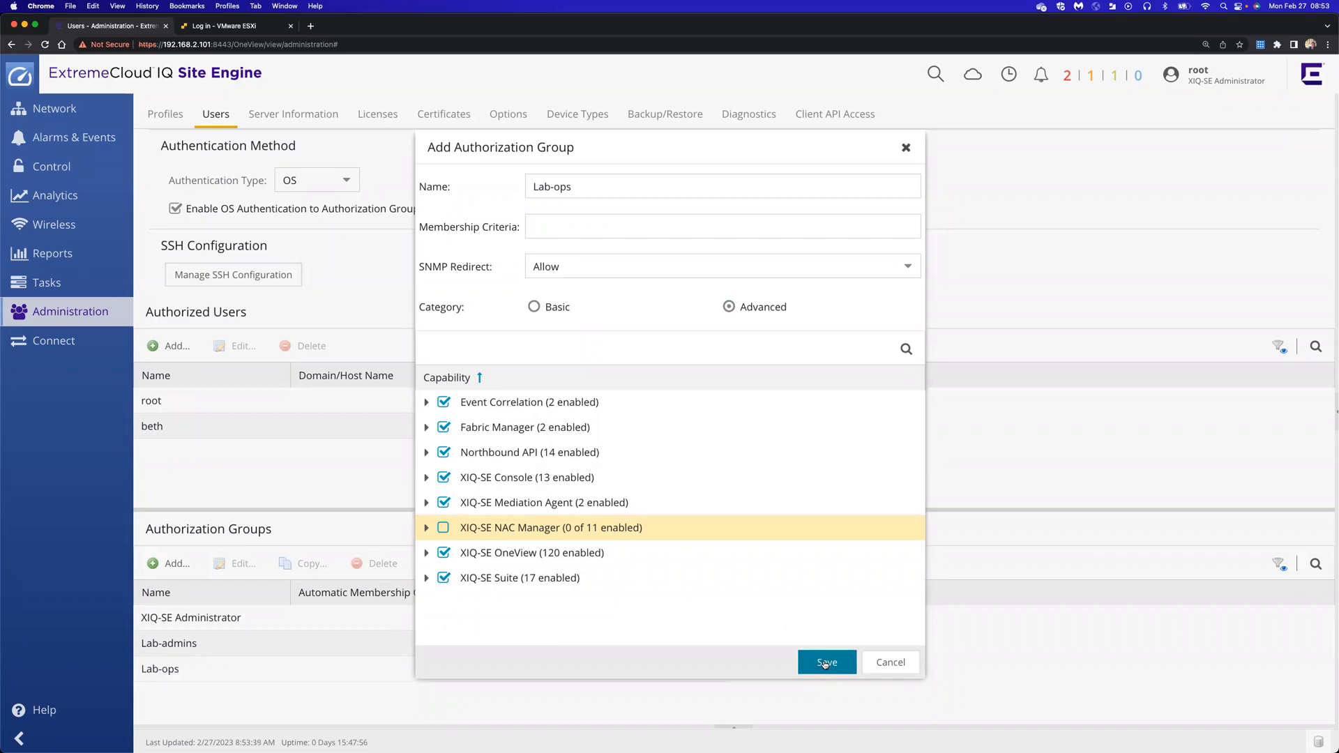
click(905, 148)
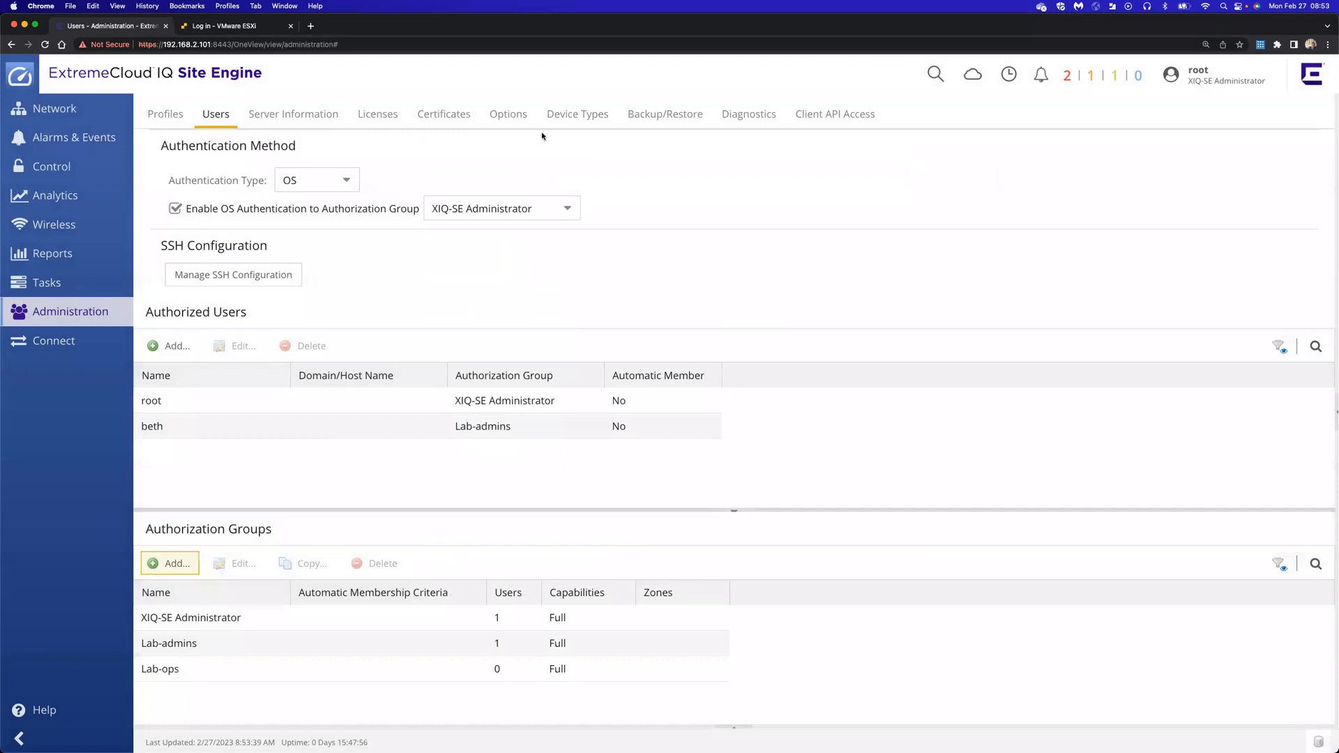
Add a second authorized user assigned to the Lab-ops authorization group and save it
click(172, 355)
text(luke)
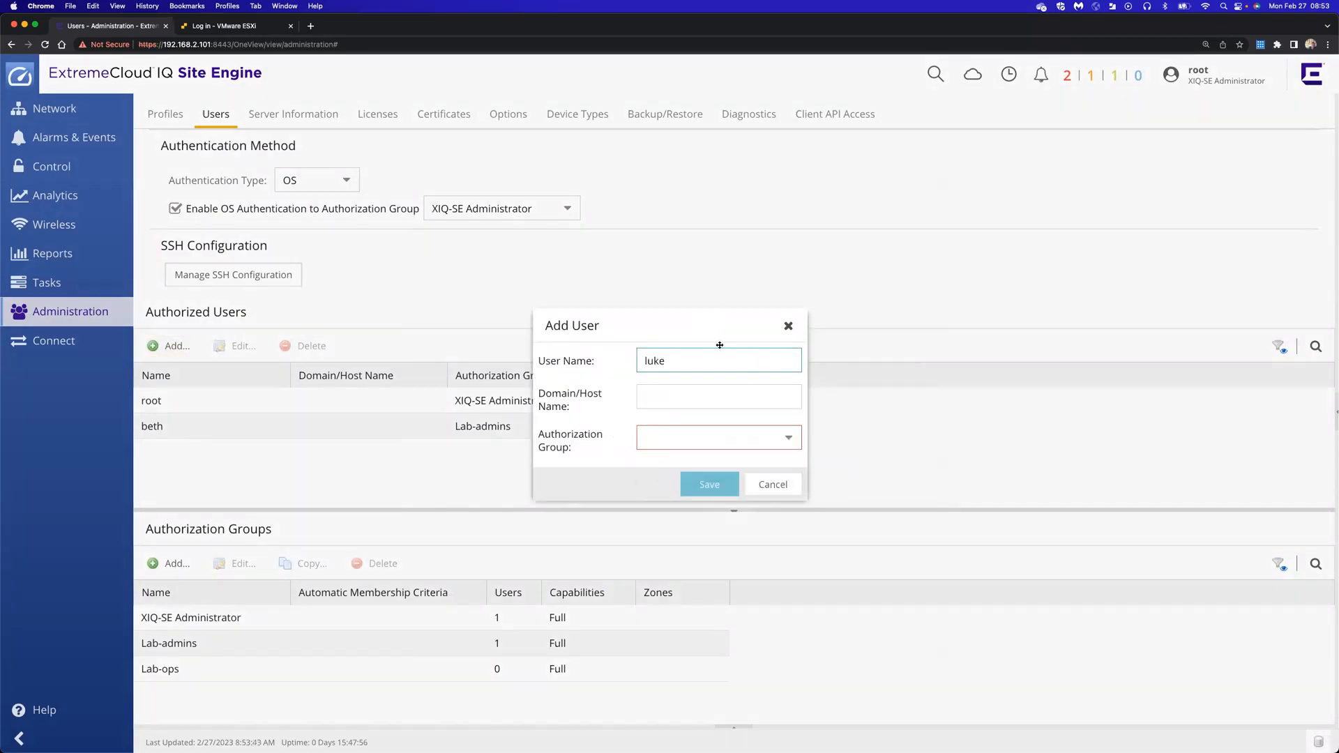
click(785, 441)
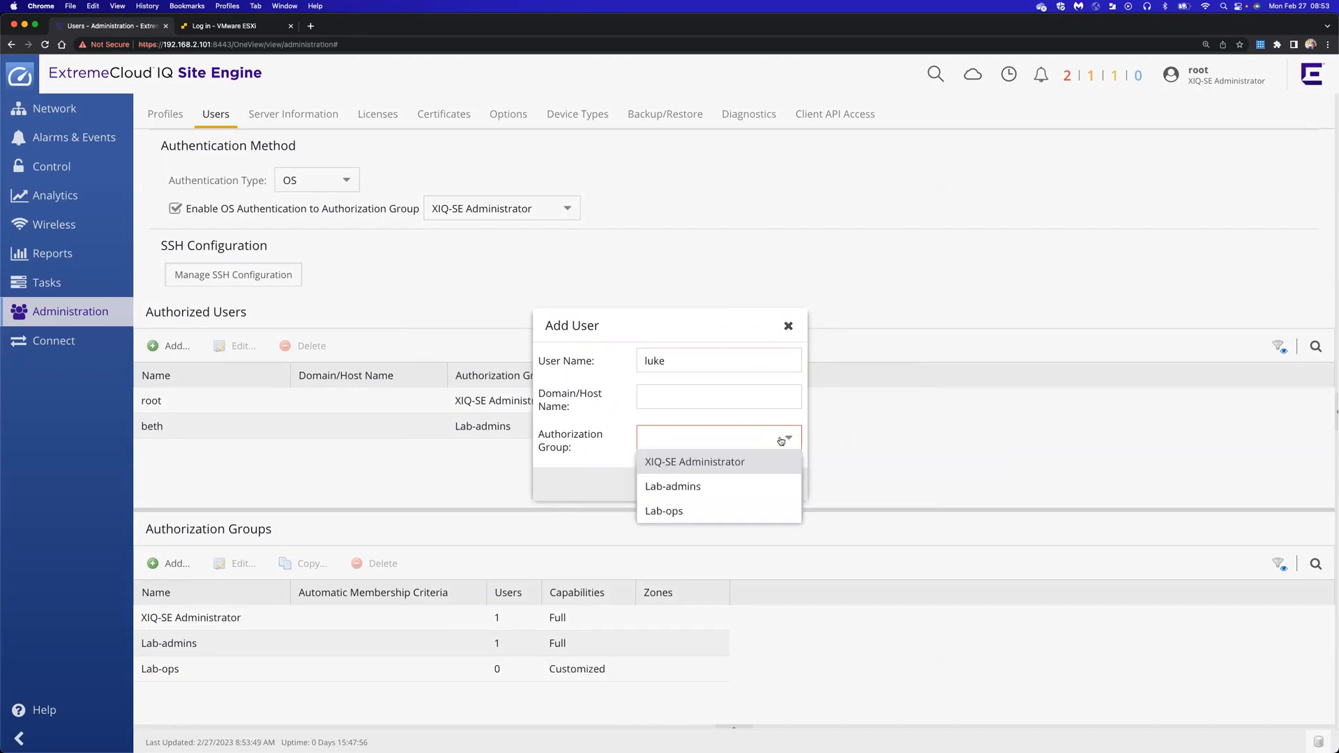
click(671, 511)
click(704, 486)
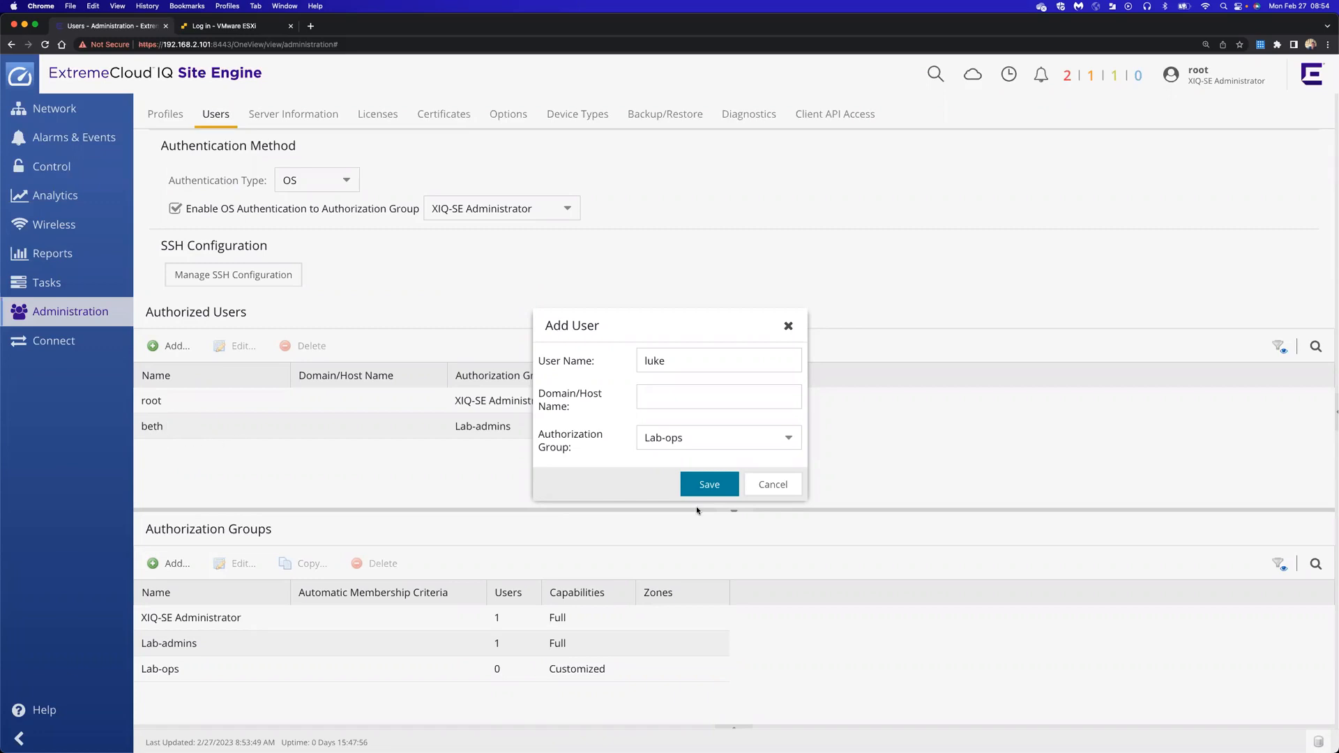
click(789, 326)
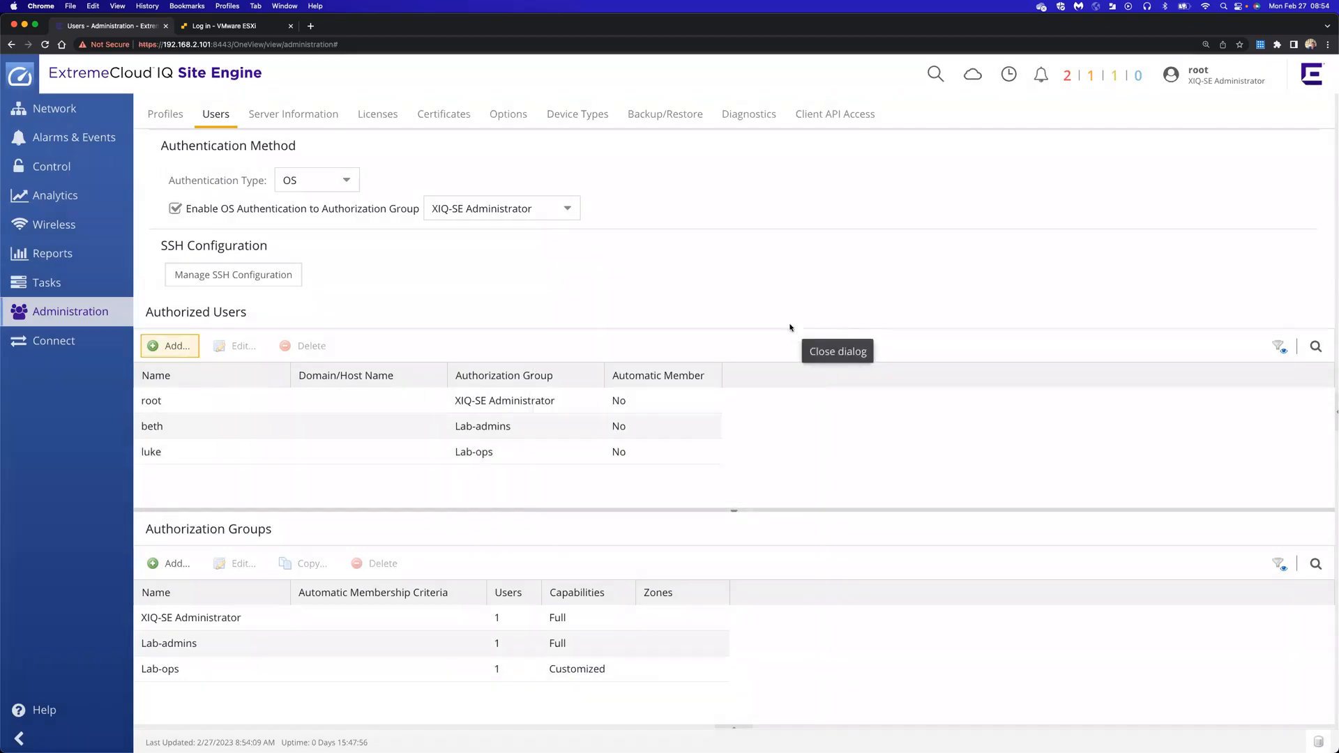
Create a Local SSH user for the Lab-ops account with a password and save SSH configuration
click(255, 275)
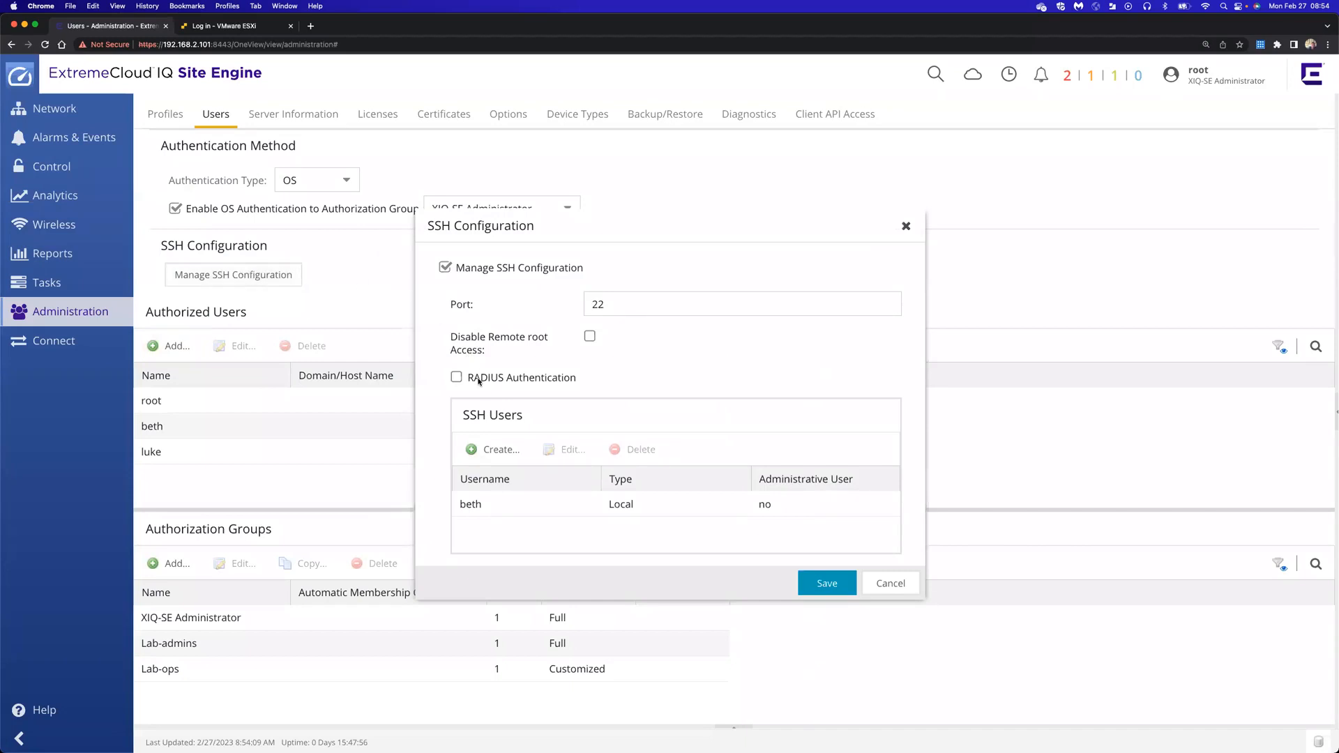
click(497, 453)
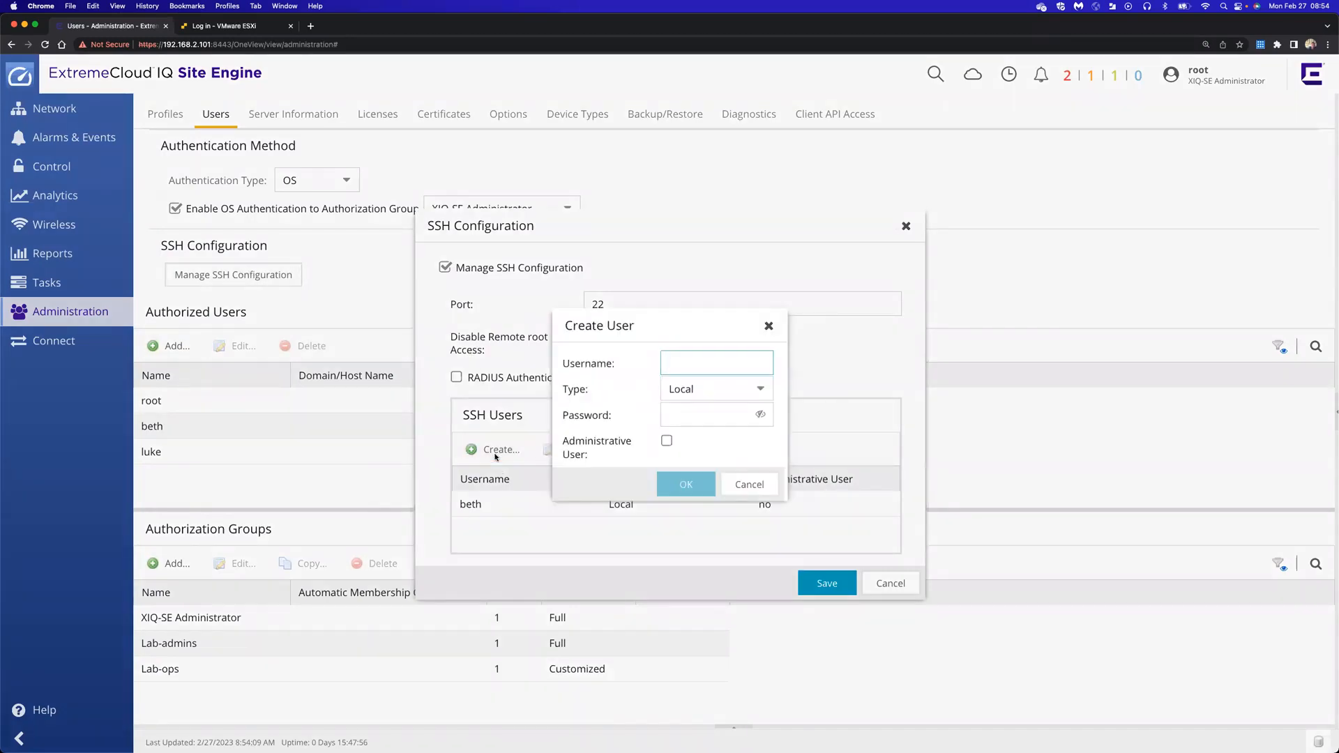
text(luke)
key(Tab)
key(Tab)
text(•••••••)
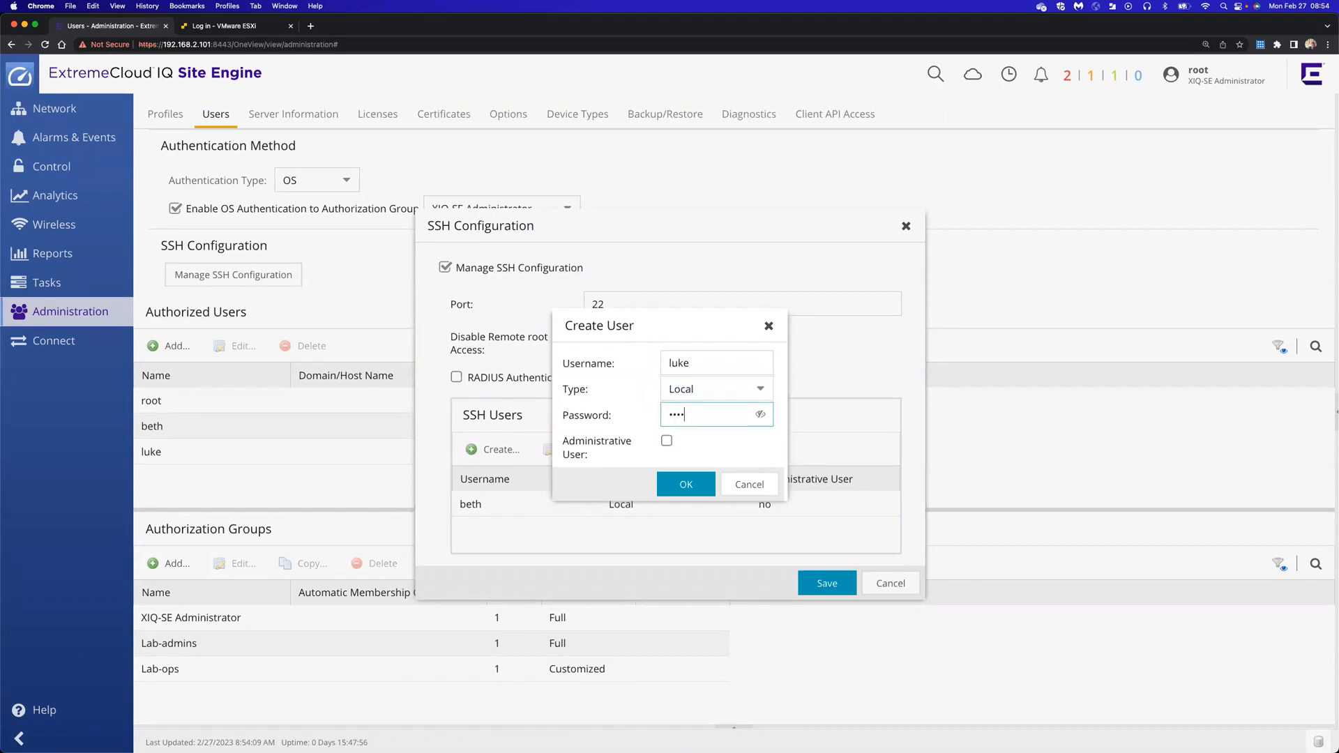
text(e)
click(759, 415)
click(685, 486)
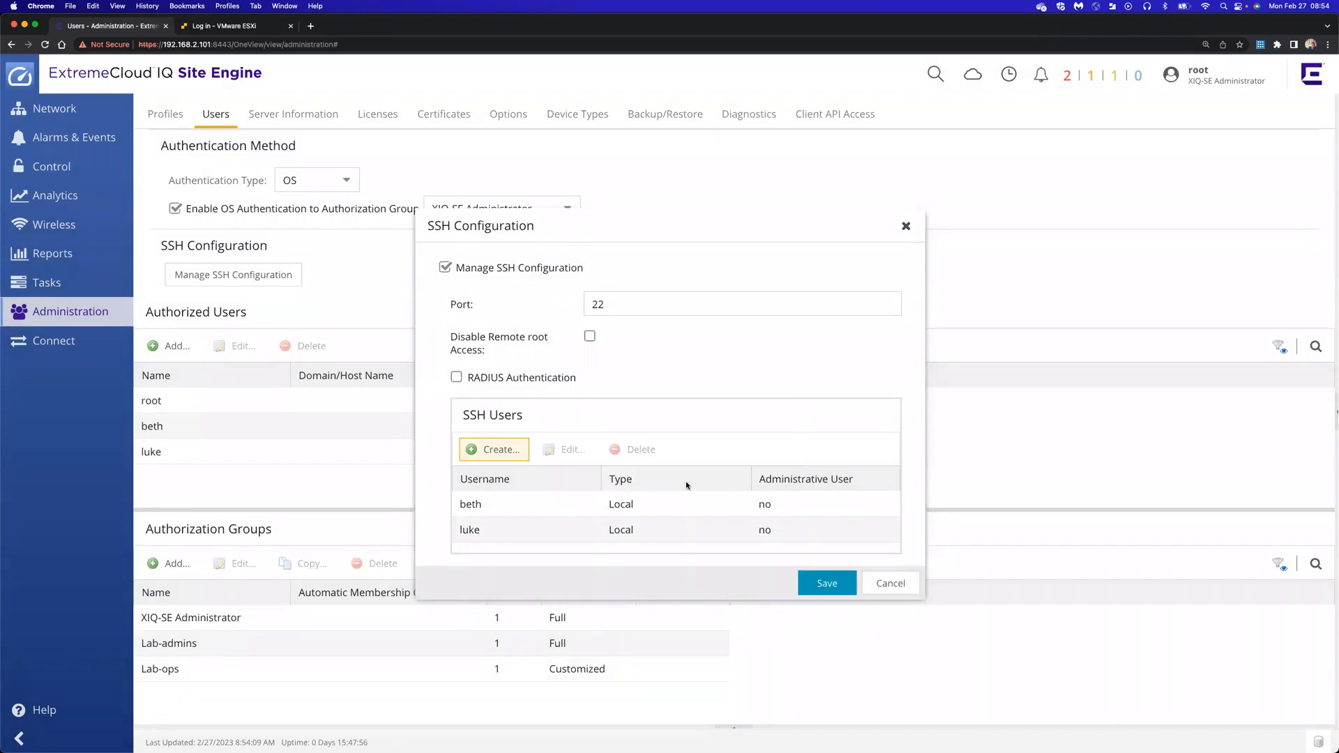
click(823, 584)
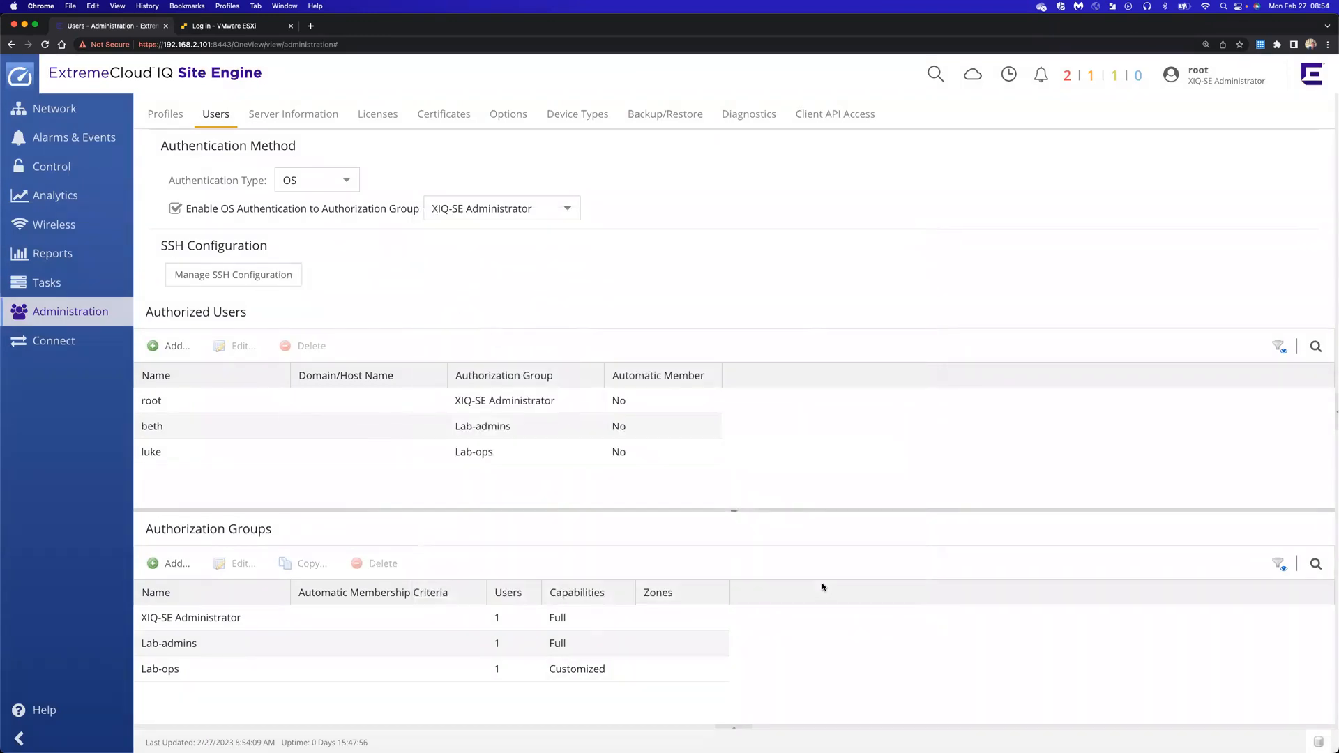
Log out of root, sign in as the Lab-ops user, and dismiss the license warning
click(1217, 78)
click(1214, 183)
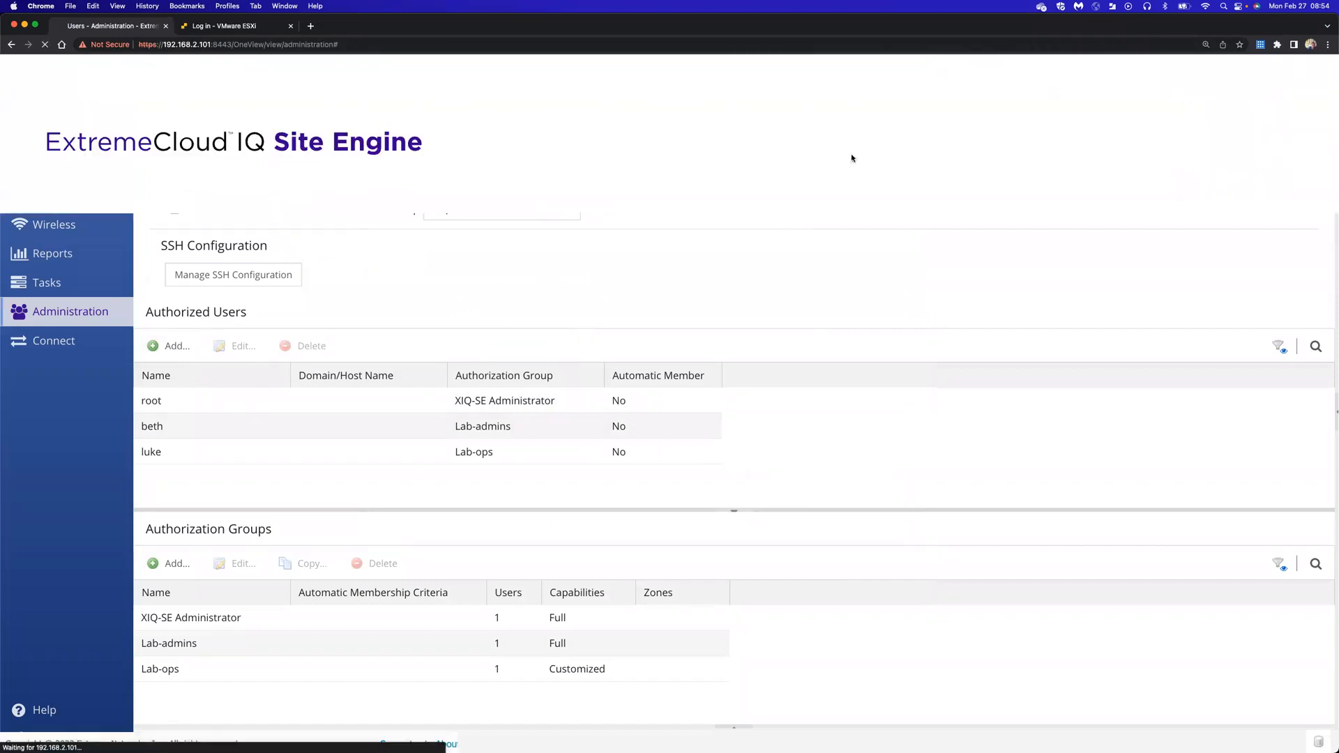
text(luke)
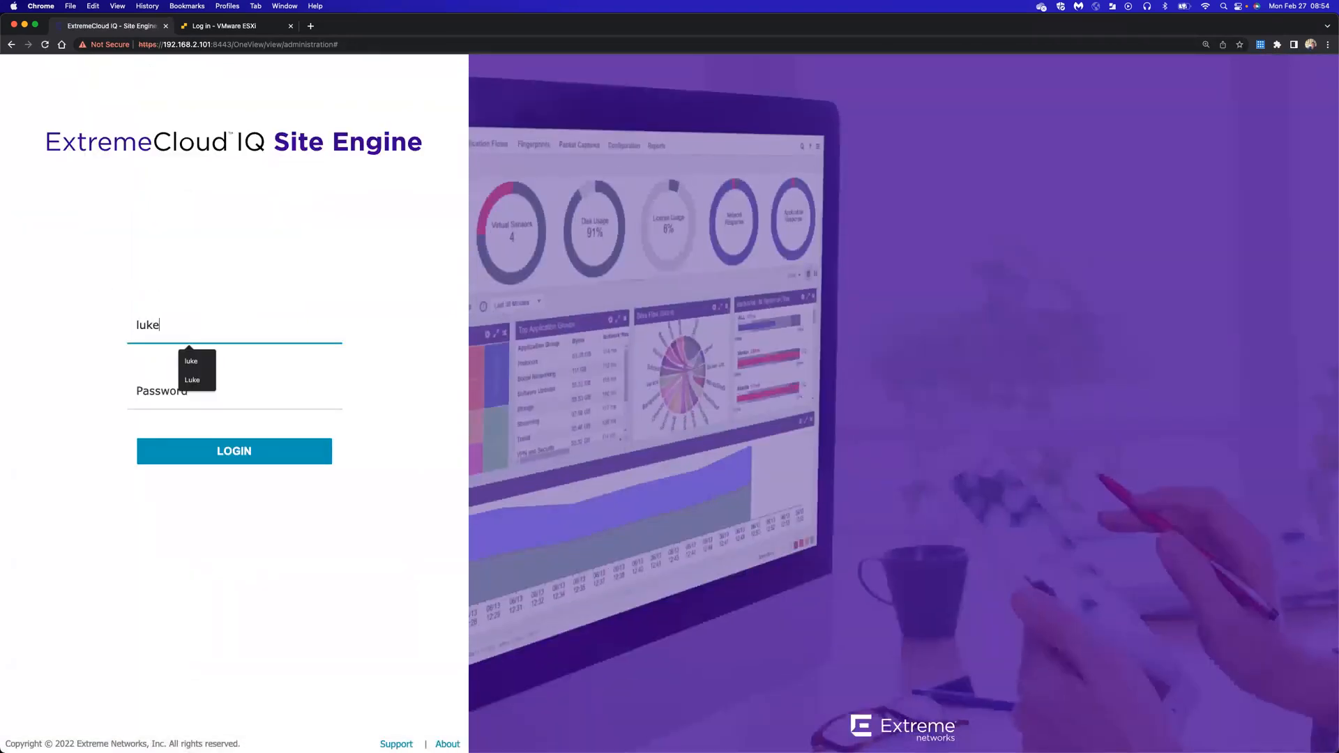
key(Tab)
text(••••)
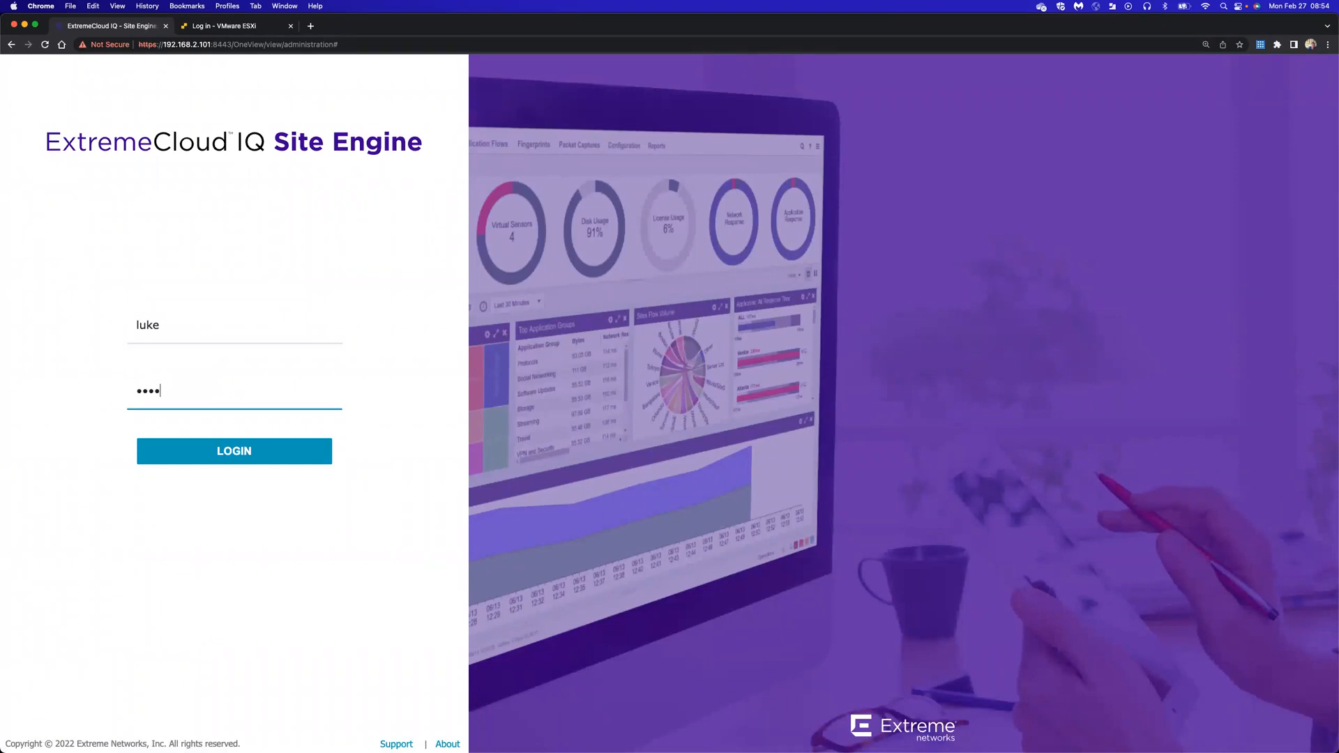
text(••••)
click(242, 458)
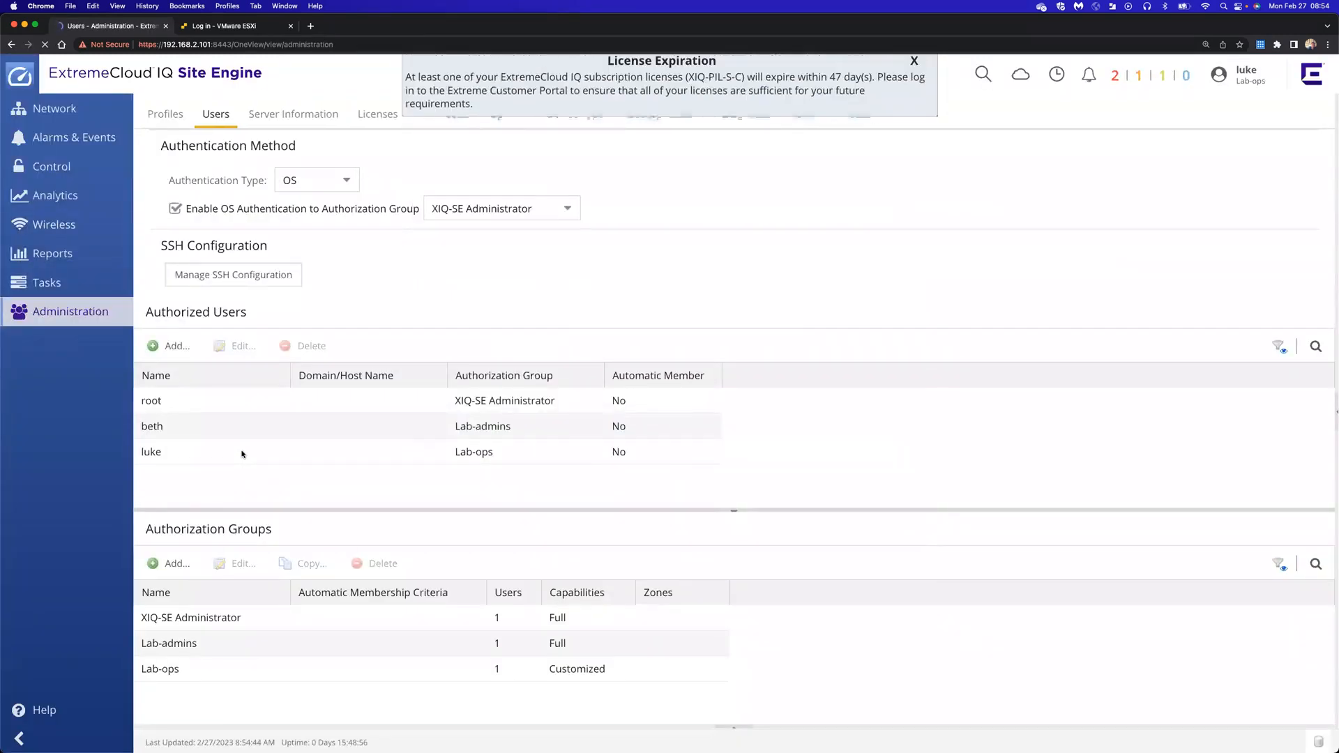
click(913, 64)
Visit Network, then Administration Users, and open SSH Configuration and cancel it unchanged
click(57, 110)
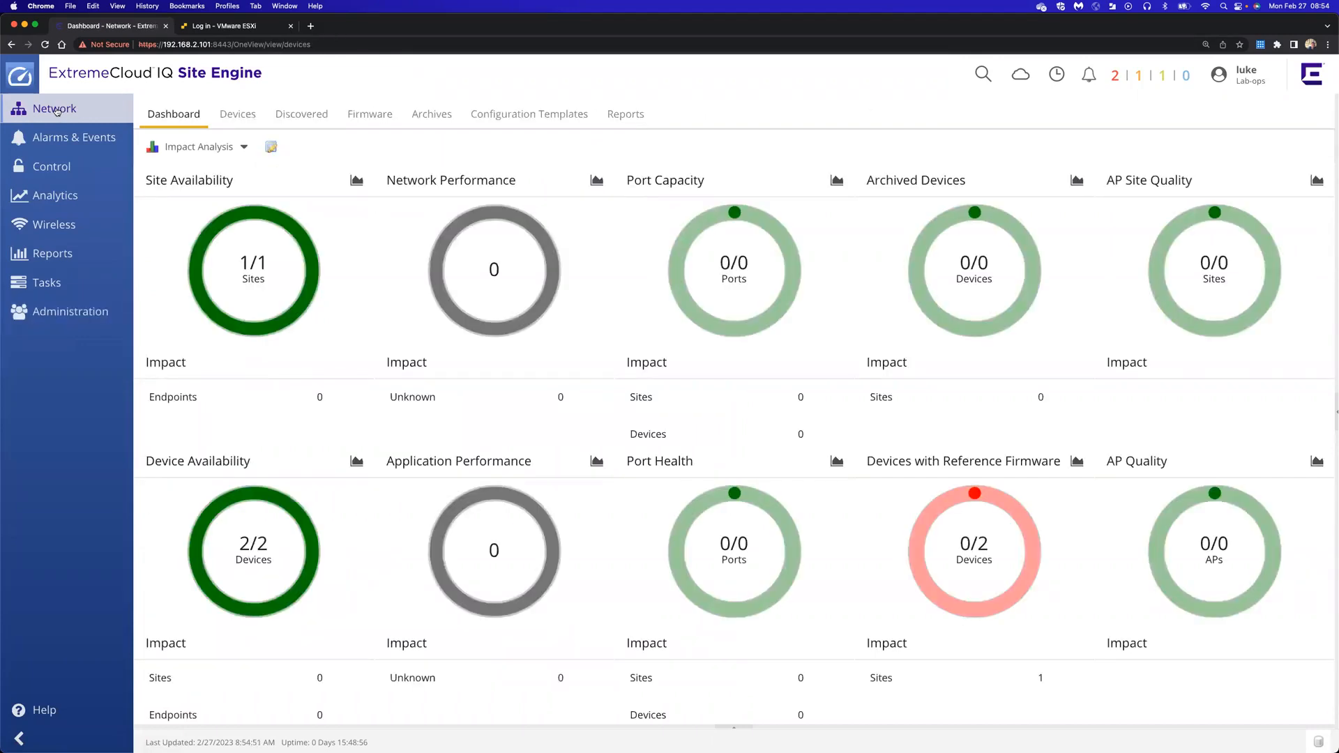
click(63, 312)
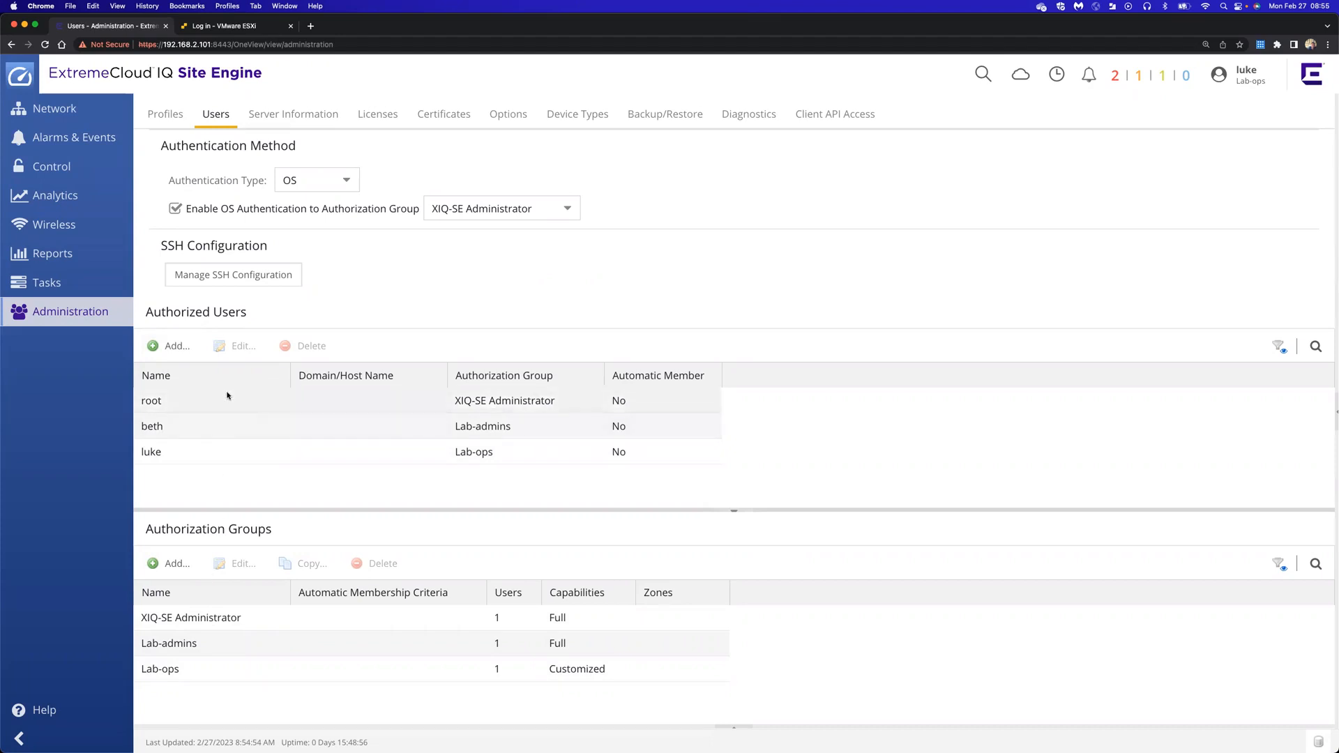
click(241, 281)
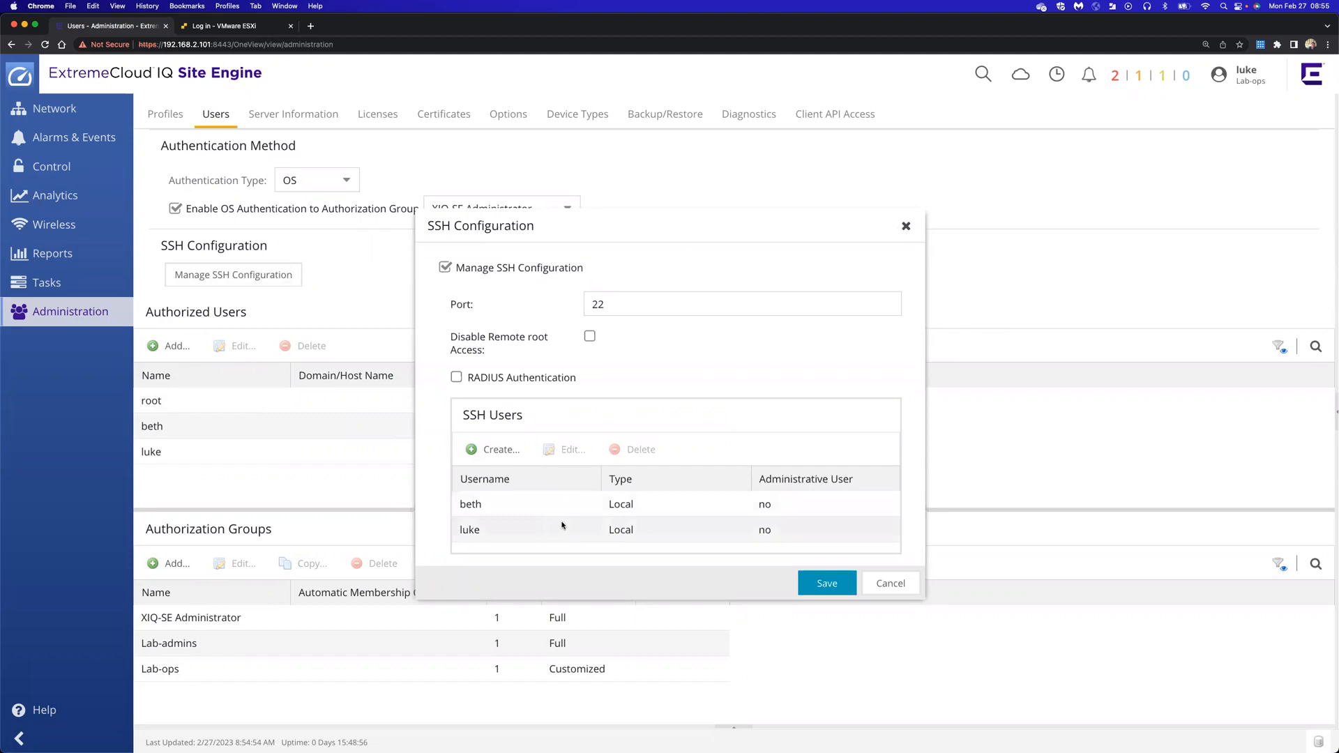
click(890, 583)
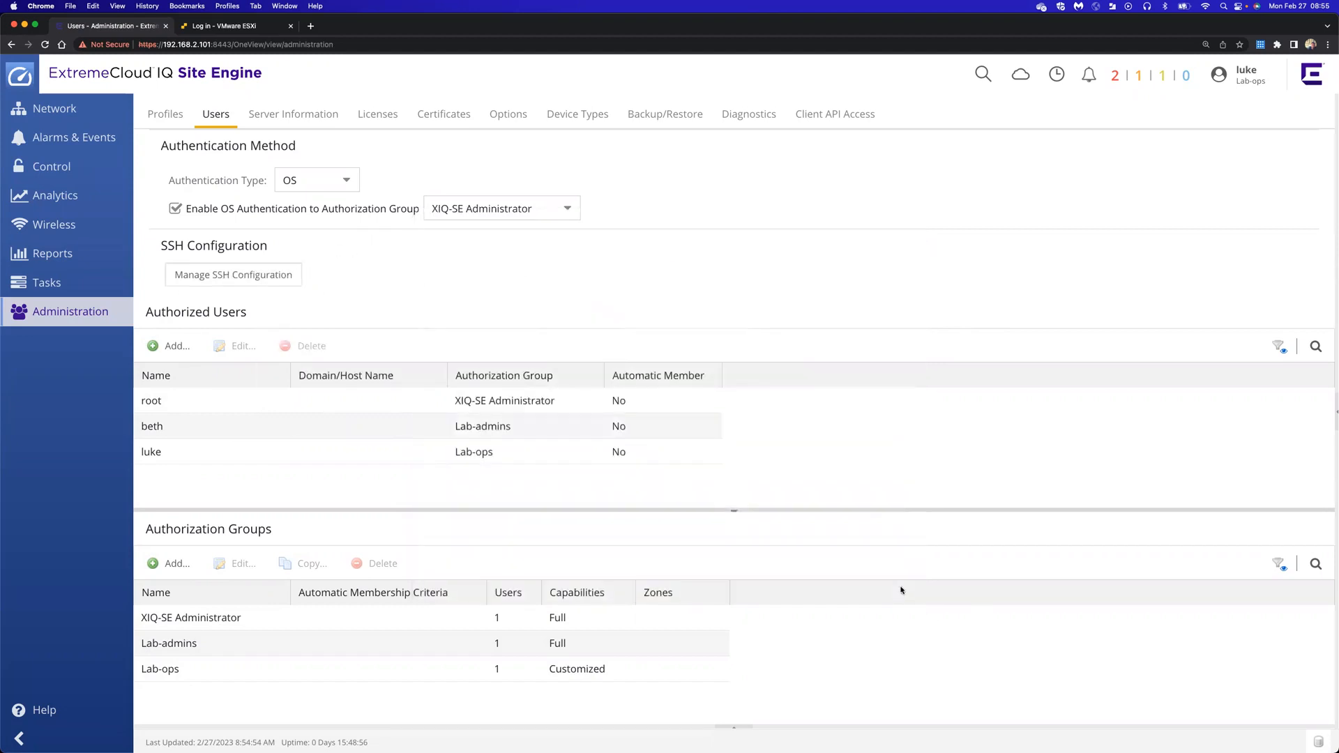
Log out of the Lab-ops user, sign in as root, dismiss the warning, and select the Lab-admins user's row
click(1248, 75)
click(1222, 179)
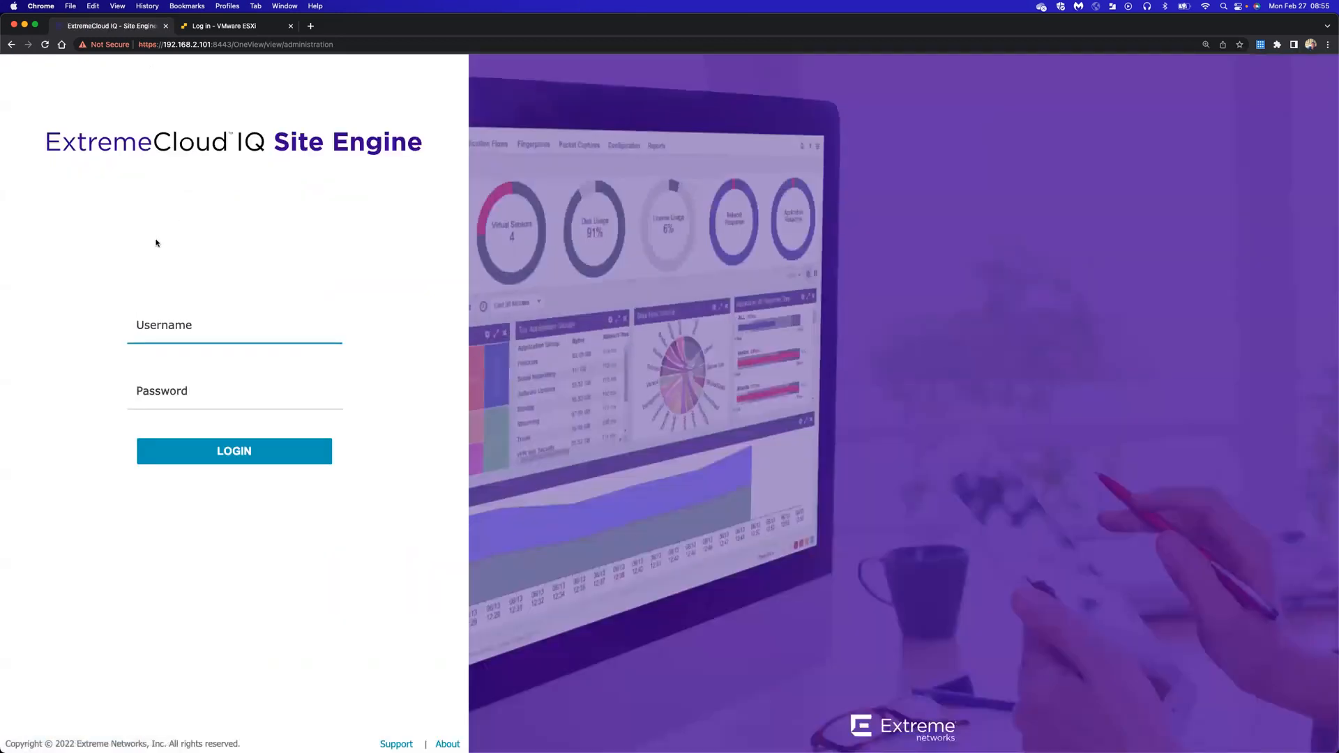
text(root)
key(Tab)
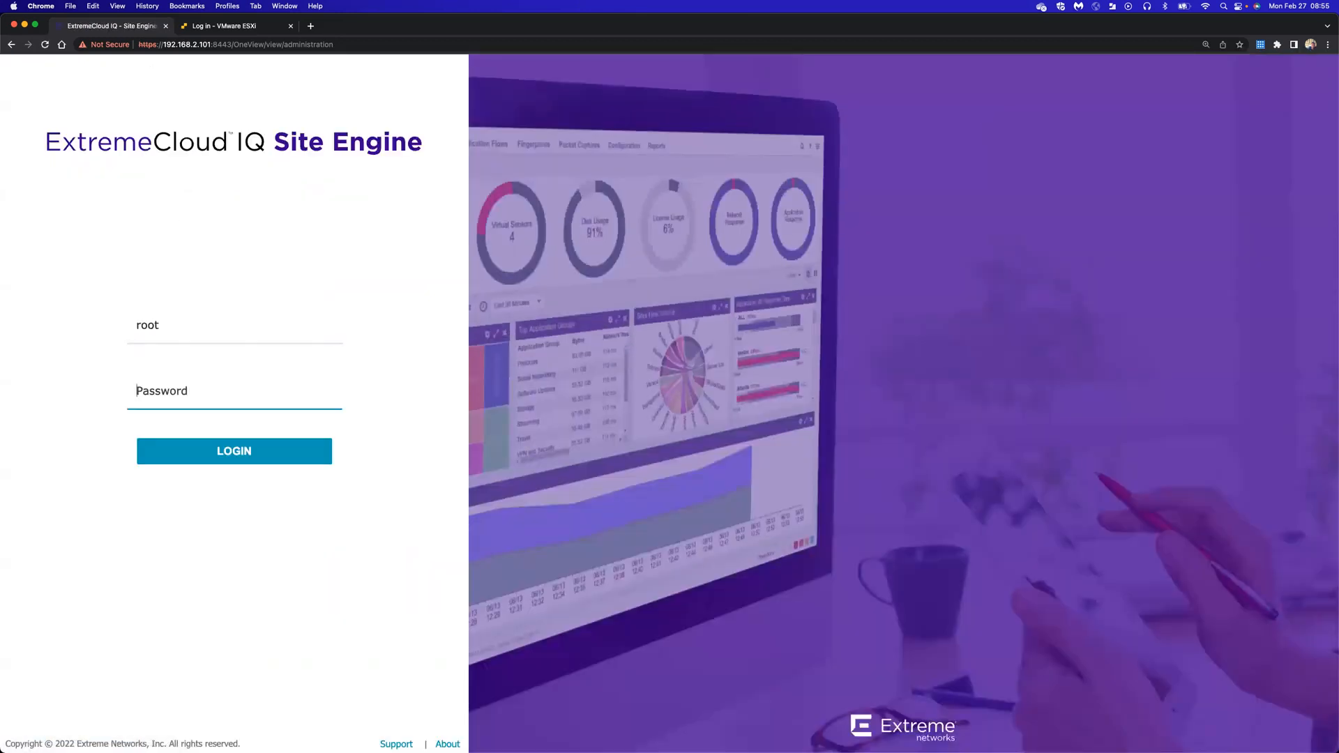
text(••••••••••)
key(Return)
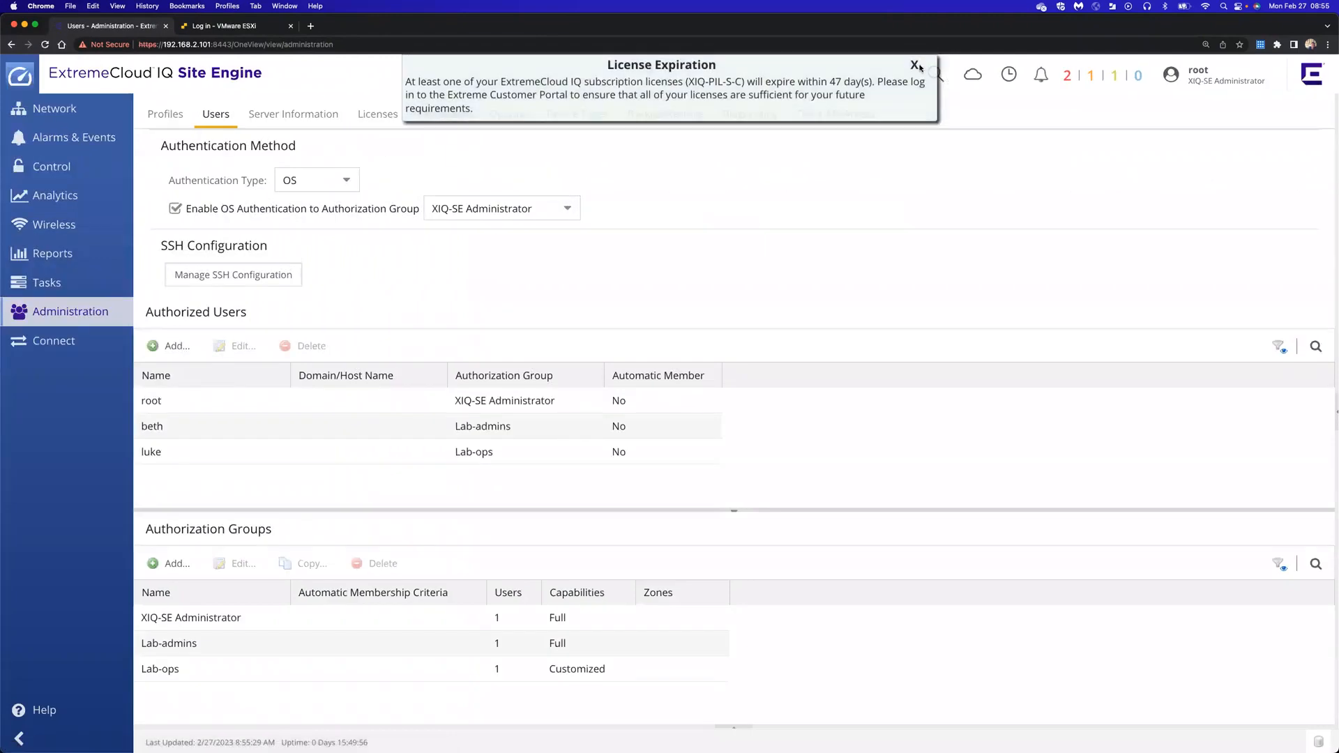
click(914, 65)
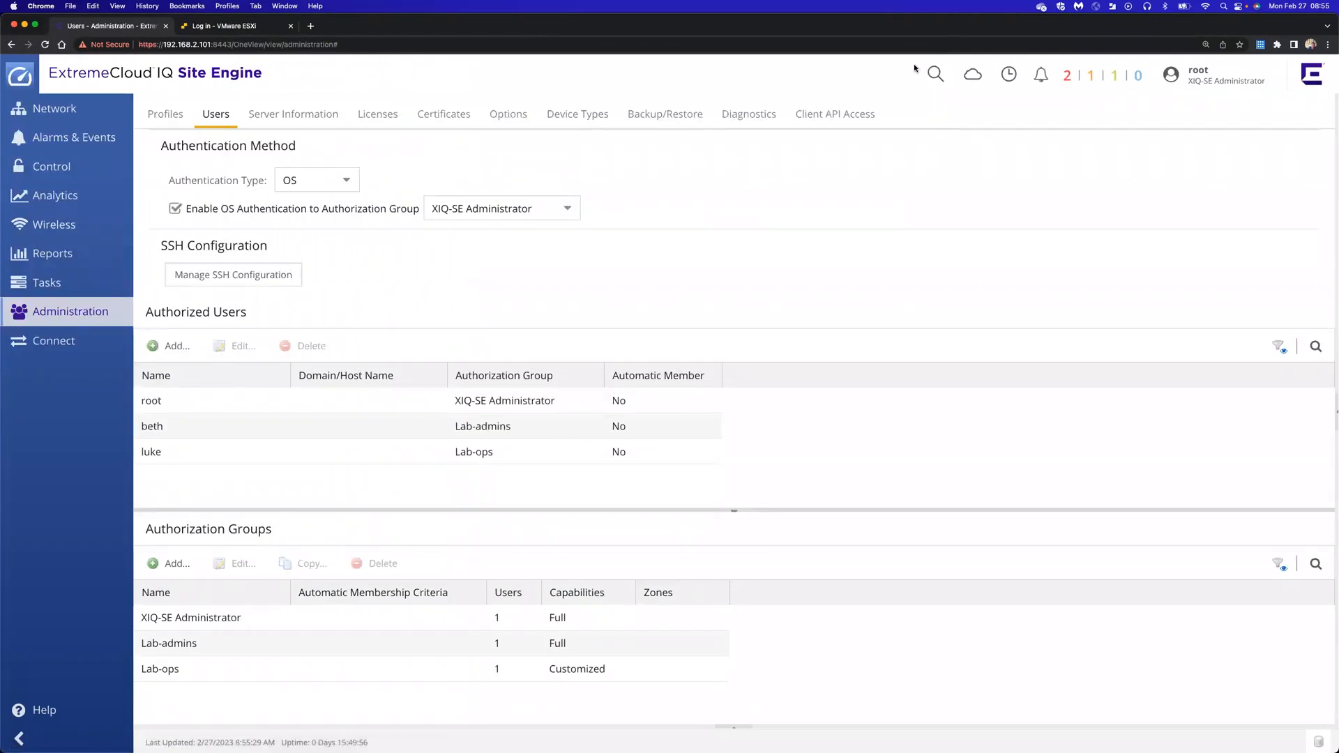
click(253, 430)
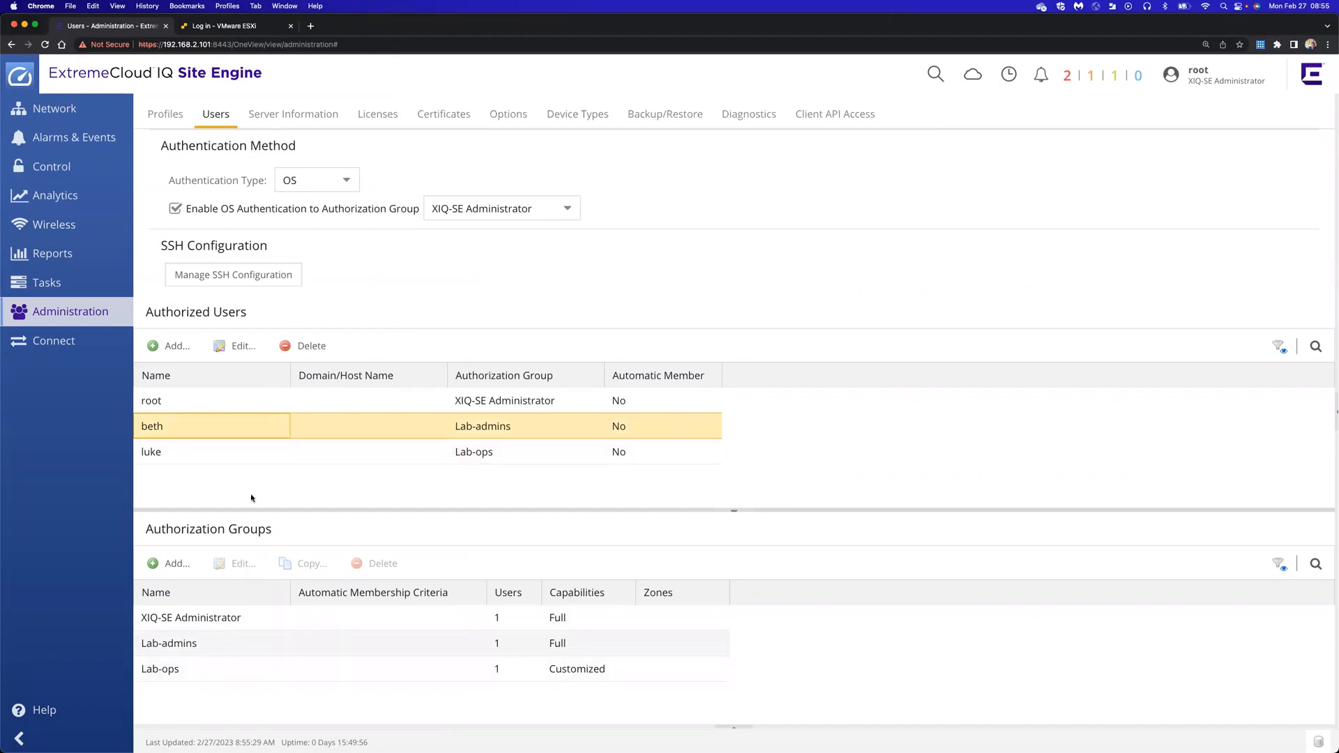
Delete the newly created test user from Authorized Users, confirming the removal
click(224, 455)
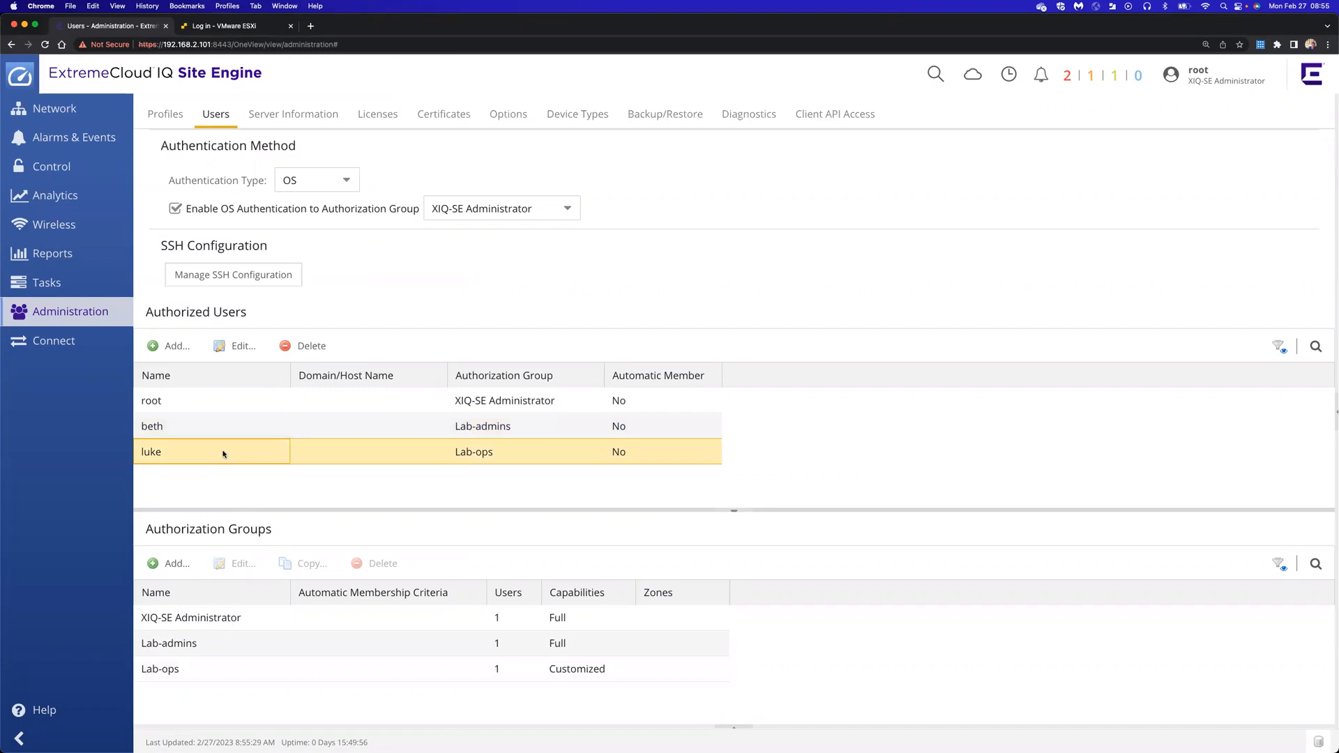
click(299, 347)
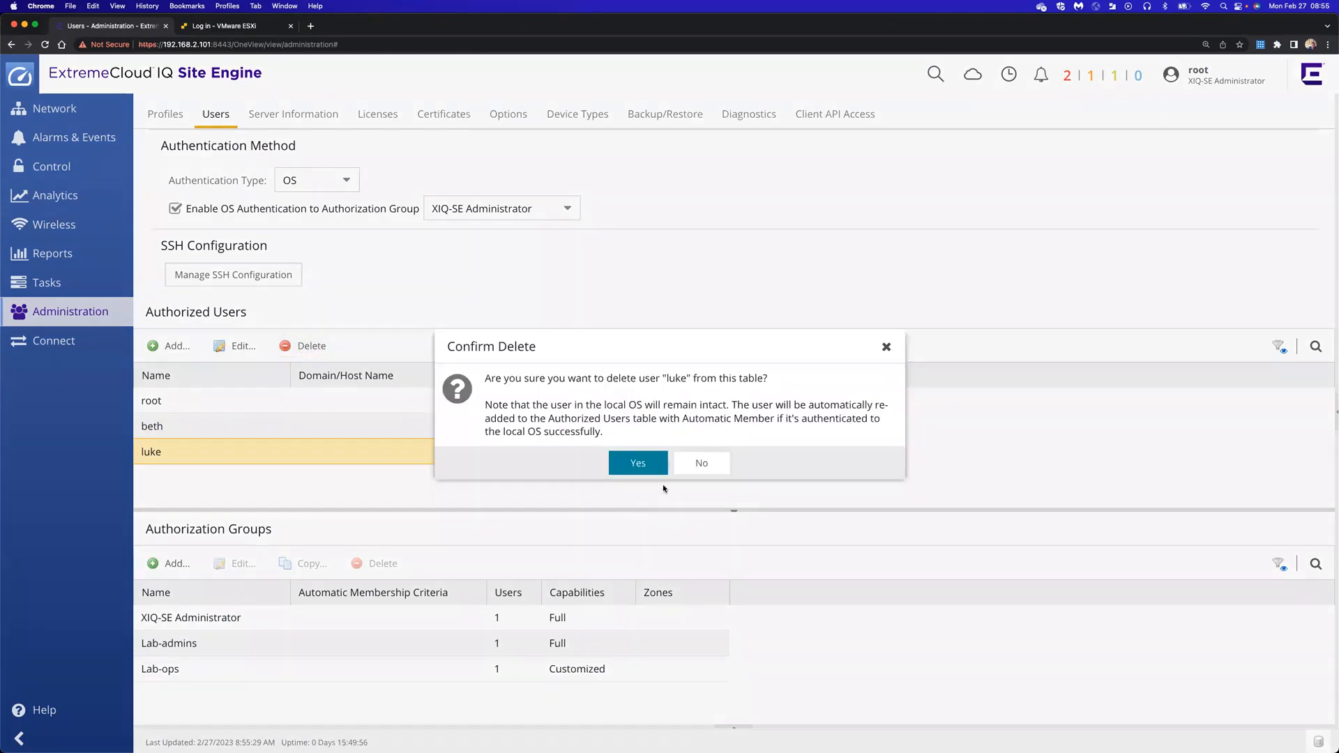
click(647, 462)
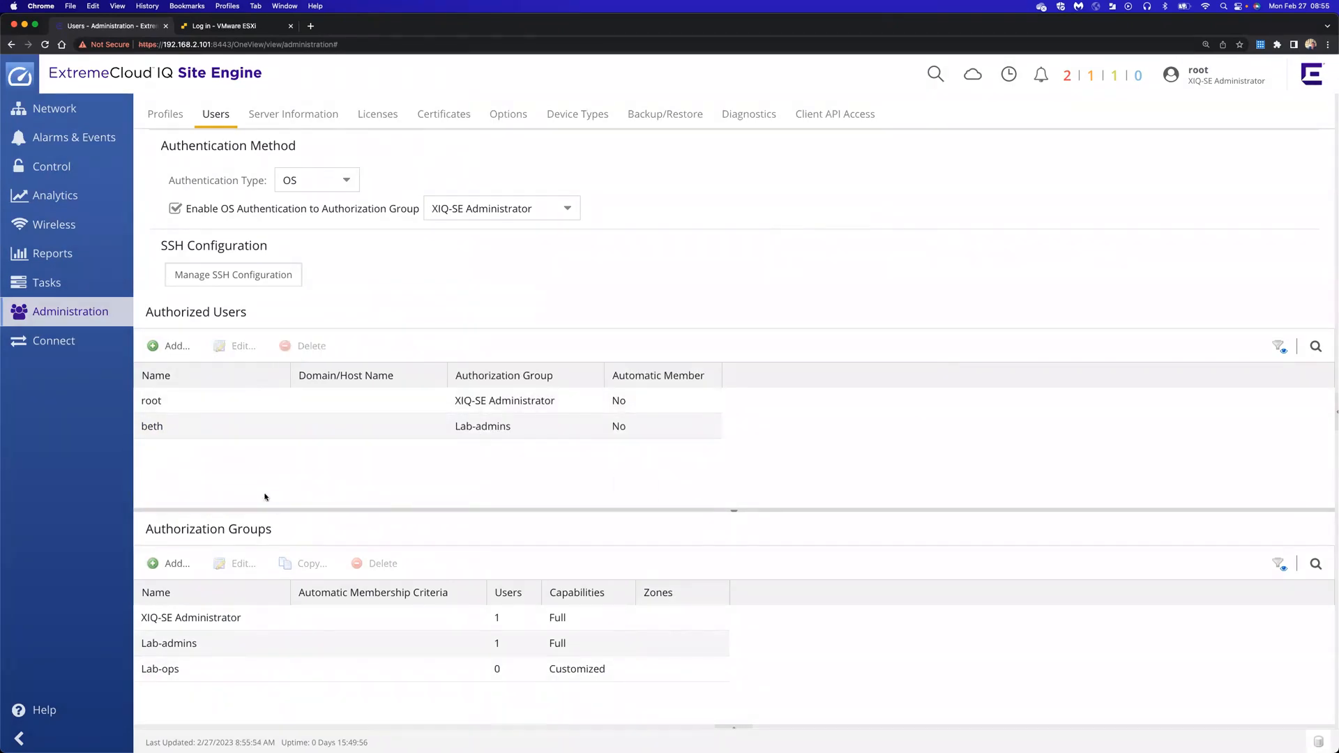
Delete the Lab-ops authorization group, confirming the removal
click(234, 670)
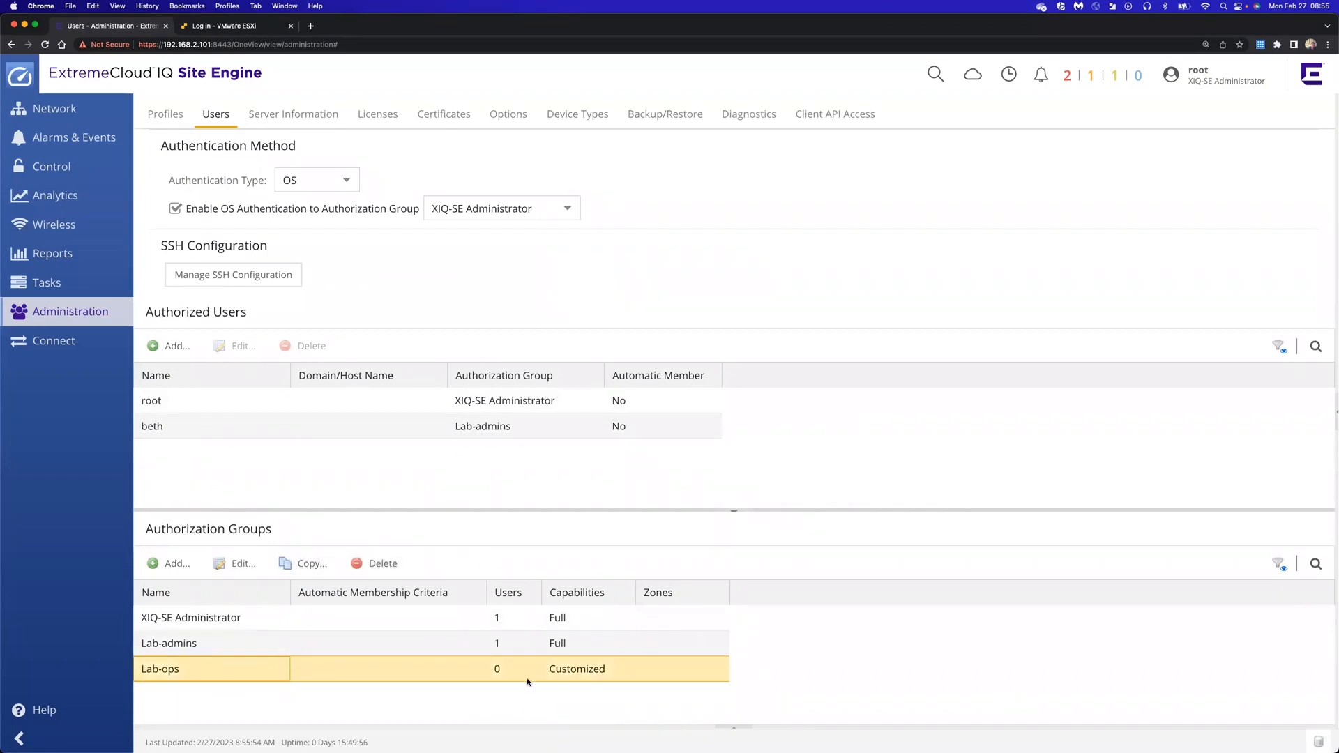
click(378, 562)
click(638, 447)
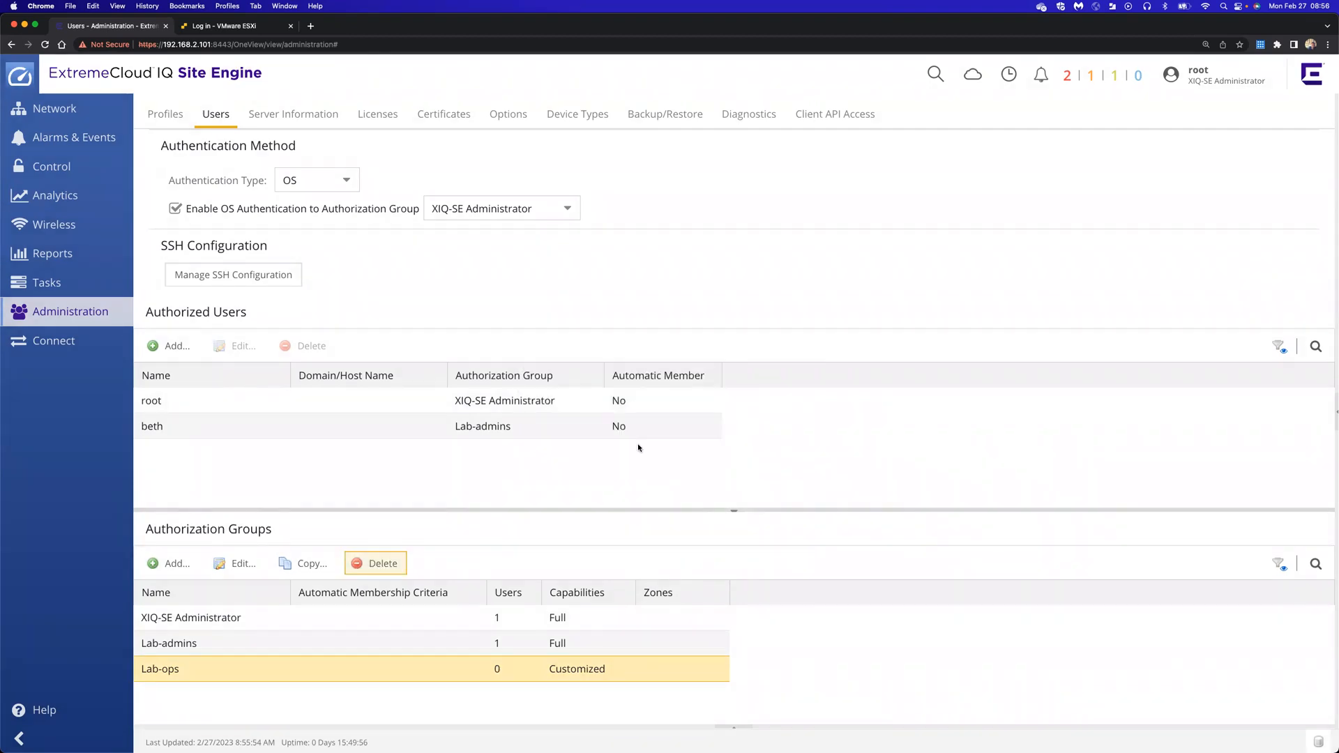